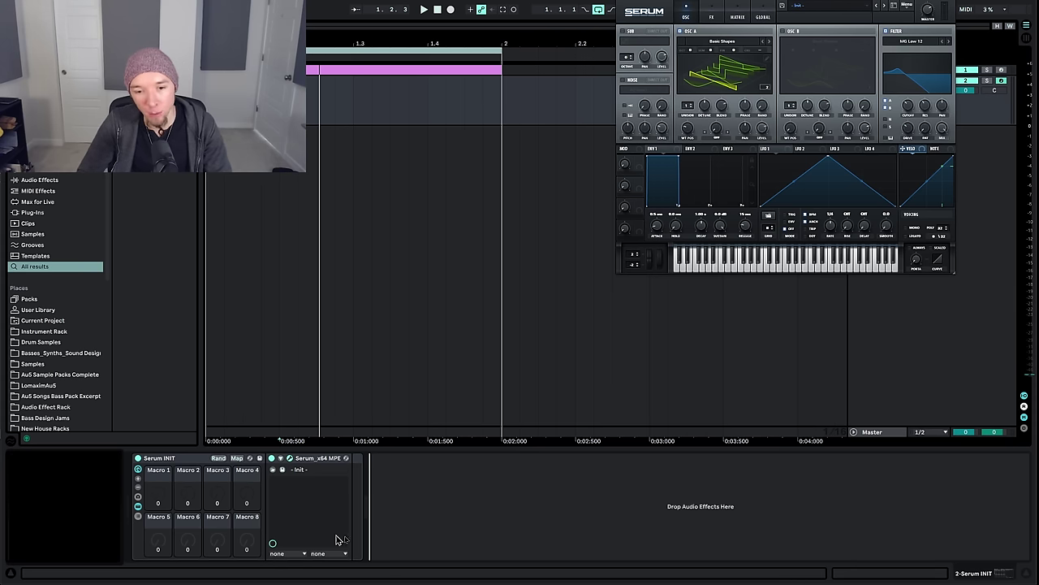
# Raise the Serum filter's resonance to about 62%, sweep its cutoff over played notes, and reset oscillator A's pitch
pyautogui.moveTo(908, 106)
pyautogui.mouseDown()
pyautogui.moveTo(914, 131)
pyautogui.moveTo(924, 103)
pyautogui.mouseUp()
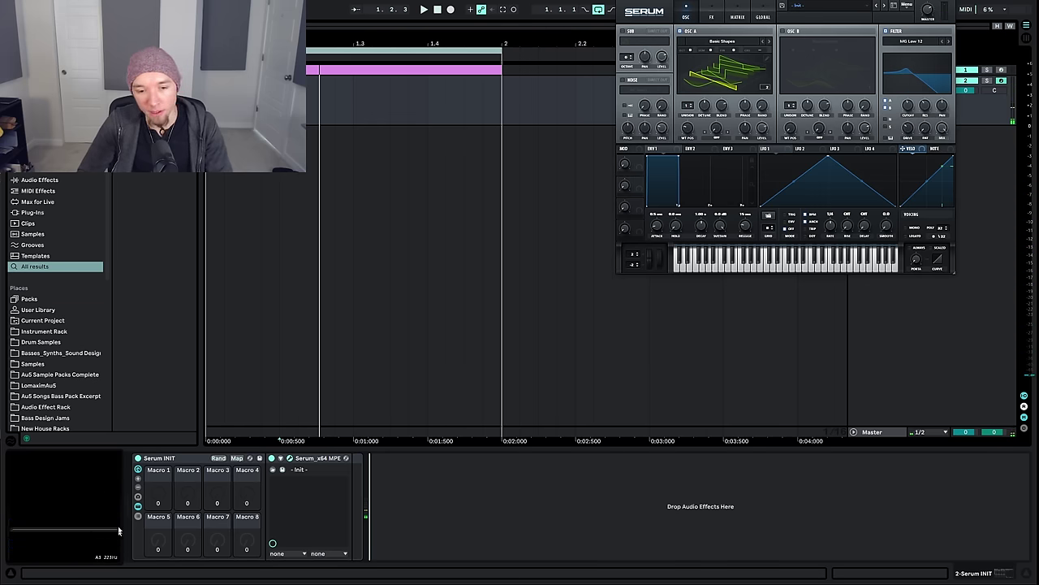
pyautogui.moveTo(910, 107); pyautogui.dragTo(910, 137)
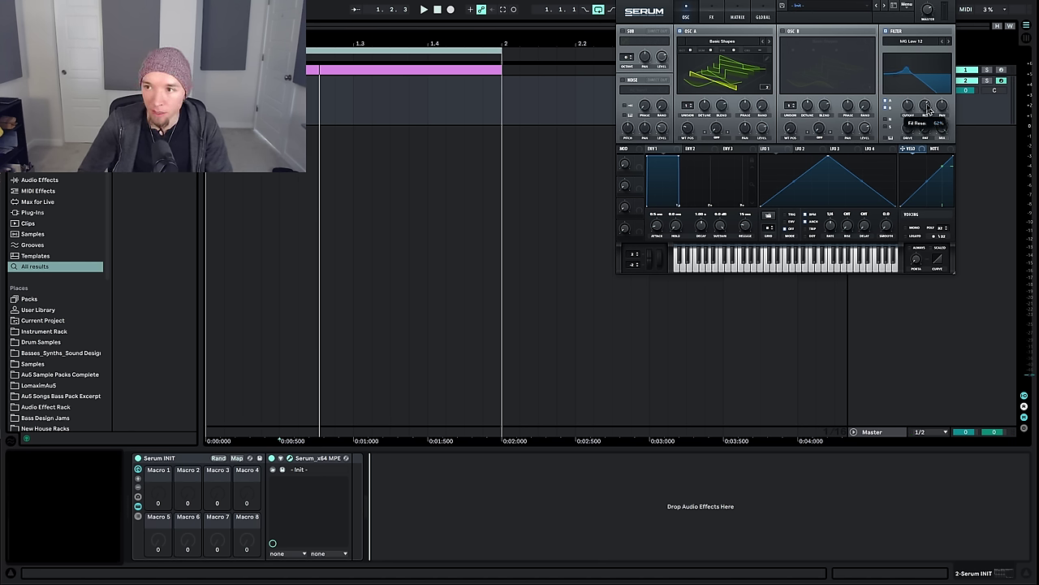
pyautogui.moveTo(909, 132); pyautogui.dragTo(917, 94)
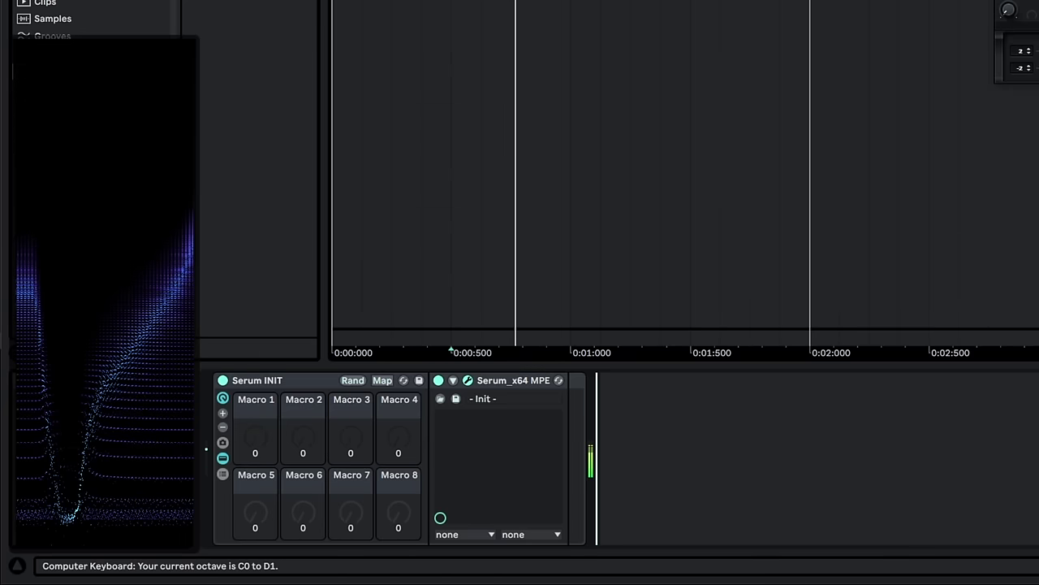
pyautogui.press('x')
pyautogui.press('x')
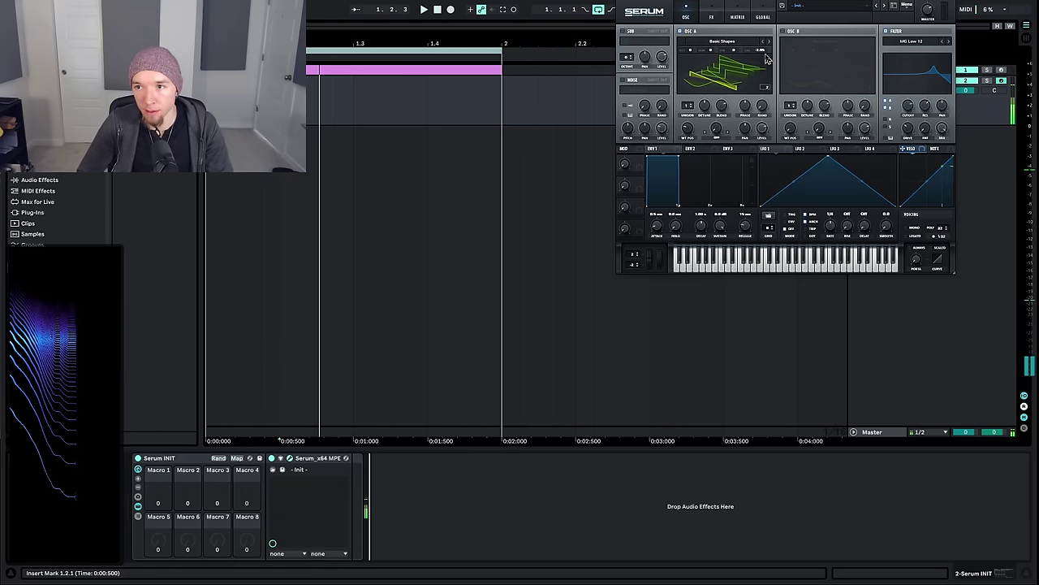
pyautogui.doubleClick(765, 54)
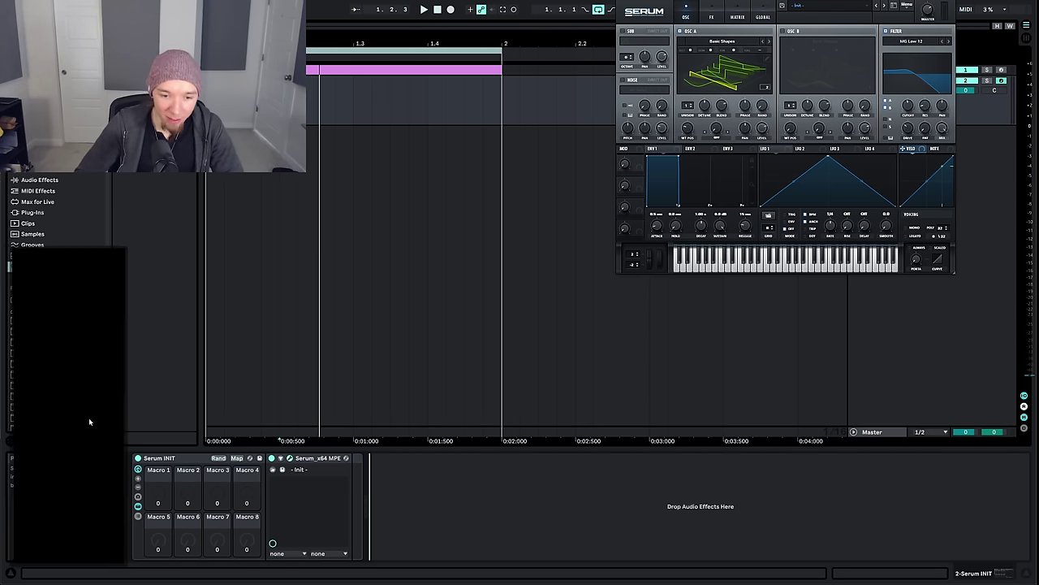
# Shrink the floating spectrogram meter's height so it fits beside the device chain, below the browser
pyautogui.moveTo(119, 442)
pyautogui.mouseDown()
pyautogui.moveTo(424, 442)
pyautogui.moveTo(118, 443)
pyautogui.mouseUp()
pyautogui.moveTo(62, 248); pyautogui.dragTo(65, 450)
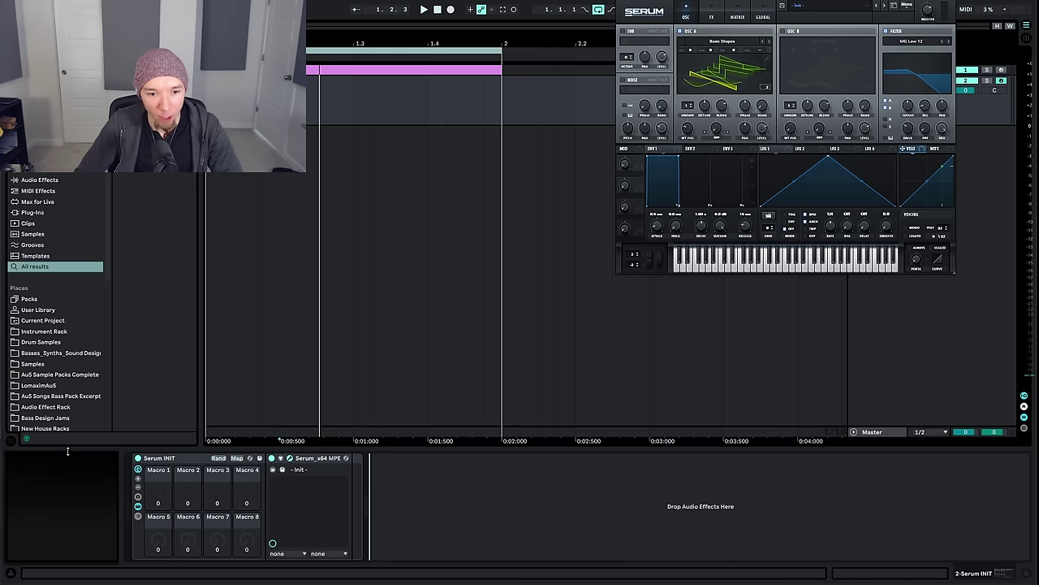
pyautogui.moveTo(71, 500)
pyautogui.mouseDown()
pyautogui.moveTo(395, 427)
pyautogui.moveTo(71, 500)
pyautogui.mouseUp()
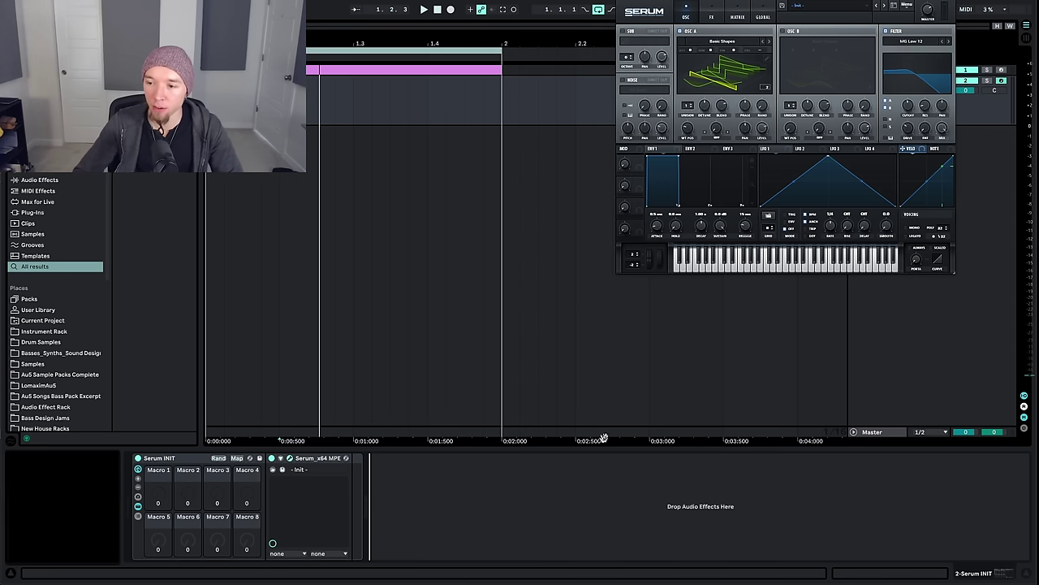
# Open Insight 2 on the Master track and sweep Serum's filter cutoff to view it in the spectrogram
pyautogui.click(875, 433)
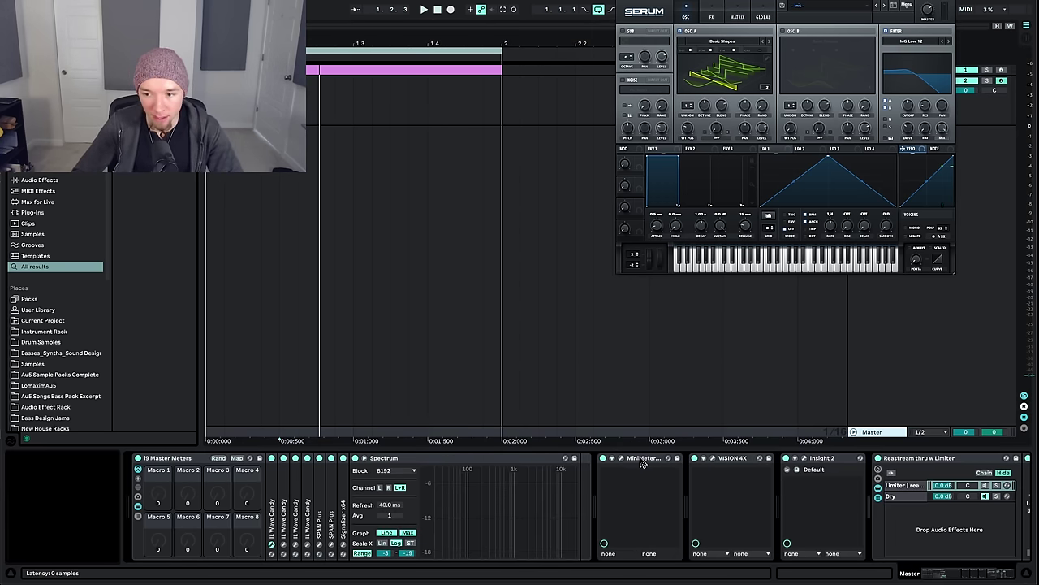
pyautogui.click(796, 470)
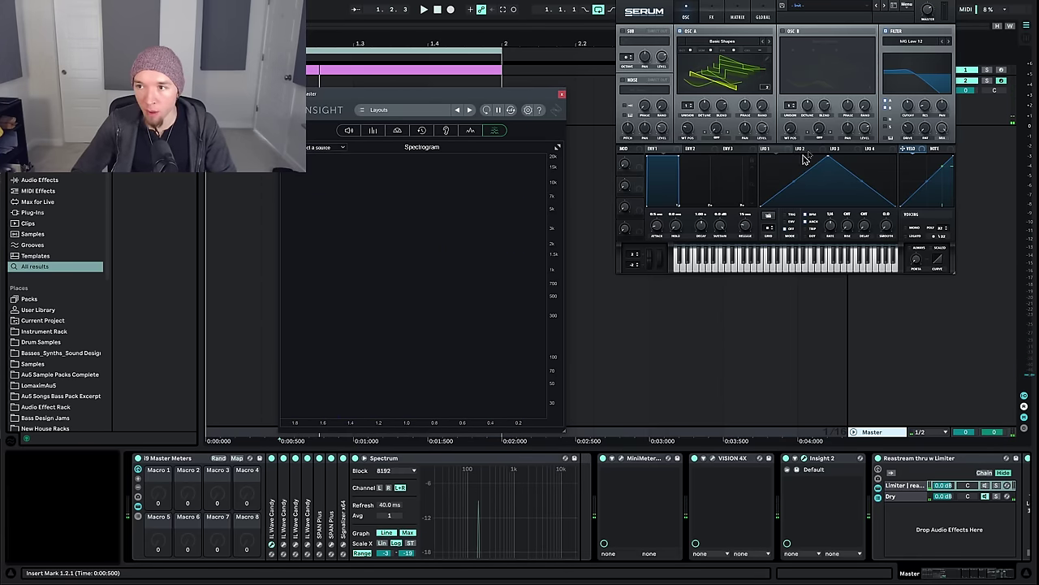
pyautogui.moveTo(920, 113)
pyautogui.mouseDown()
pyautogui.moveTo(901, 144)
pyautogui.moveTo(917, 94)
pyautogui.moveTo(909, 122)
pyautogui.moveTo(914, 111)
pyautogui.mouseUp()
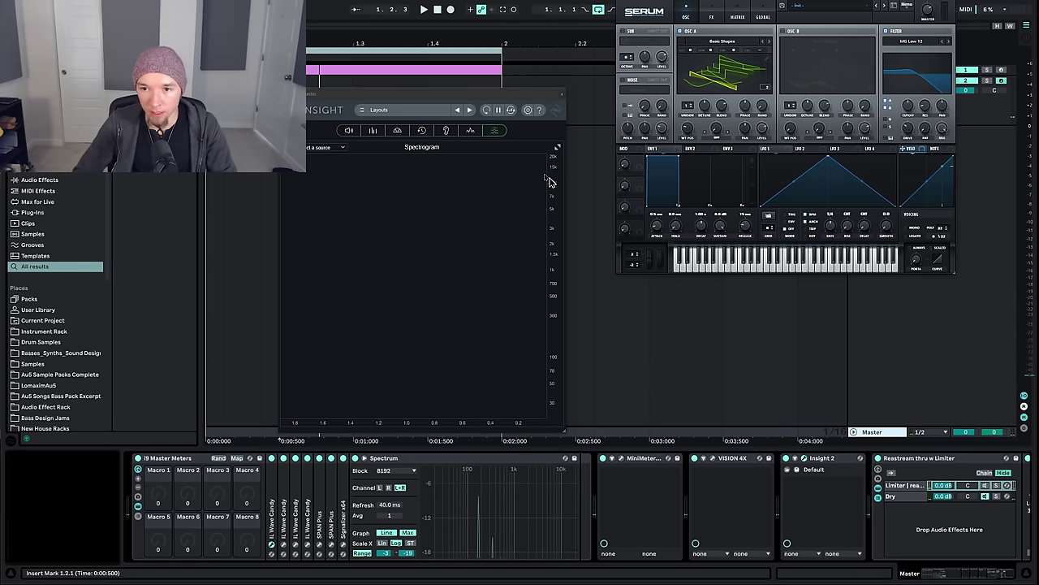
pyautogui.moveTo(908, 106)
pyautogui.mouseDown()
pyautogui.moveTo(906, 128)
pyautogui.moveTo(914, 97)
pyautogui.moveTo(923, 123)
pyautogui.moveTo(925, 95)
pyautogui.moveTo(913, 95)
pyautogui.moveTo(918, 111)
pyautogui.moveTo(914, 87)
pyautogui.mouseUp()
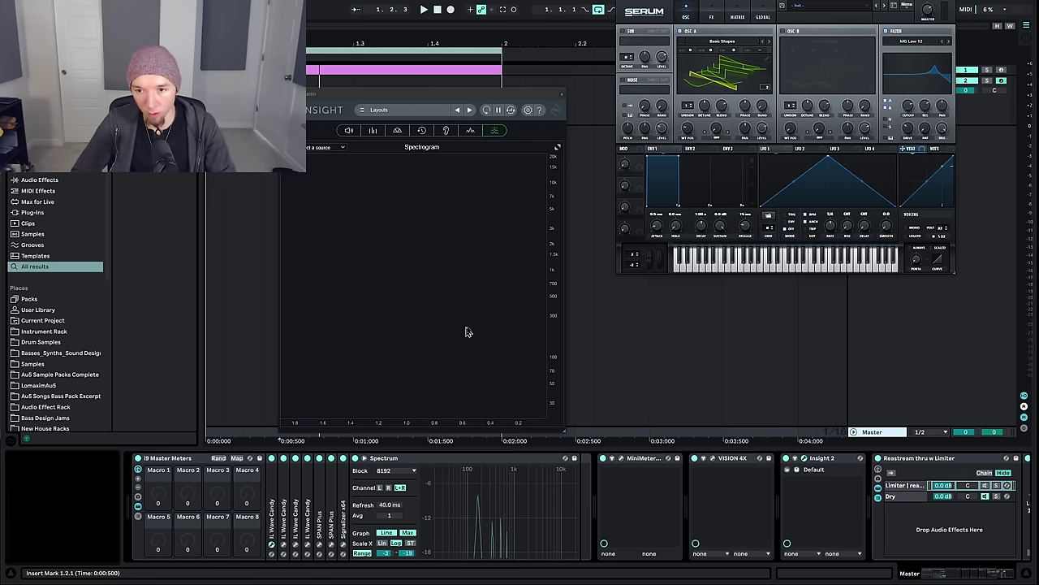
# Try another frequency scale in Insight's spectrogram with a cutoff sweep on played notes, and restore the previous scale
pyautogui.click(446, 272)
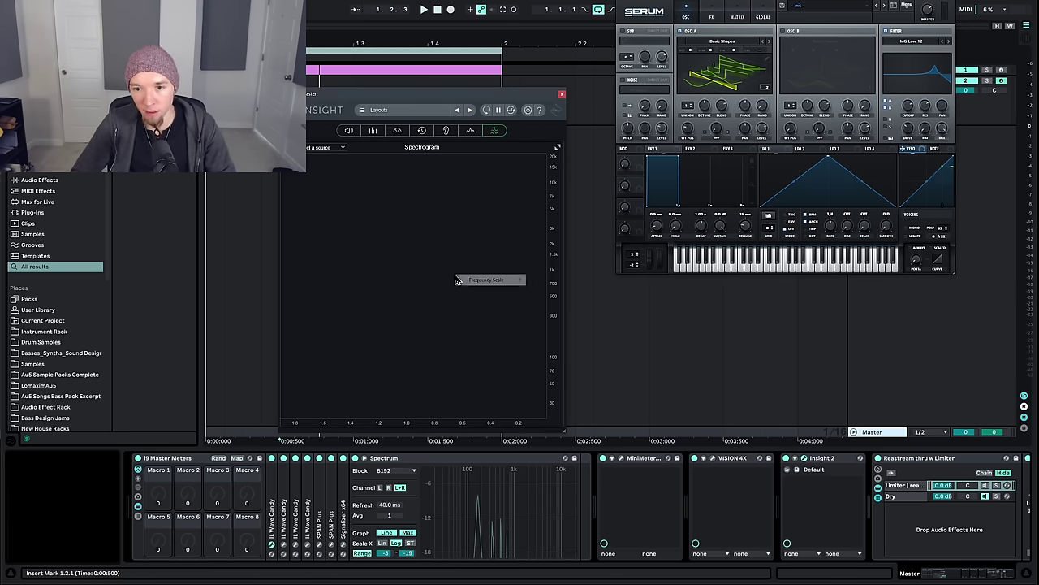
pyautogui.moveTo(476, 282)
pyautogui.click(474, 221)
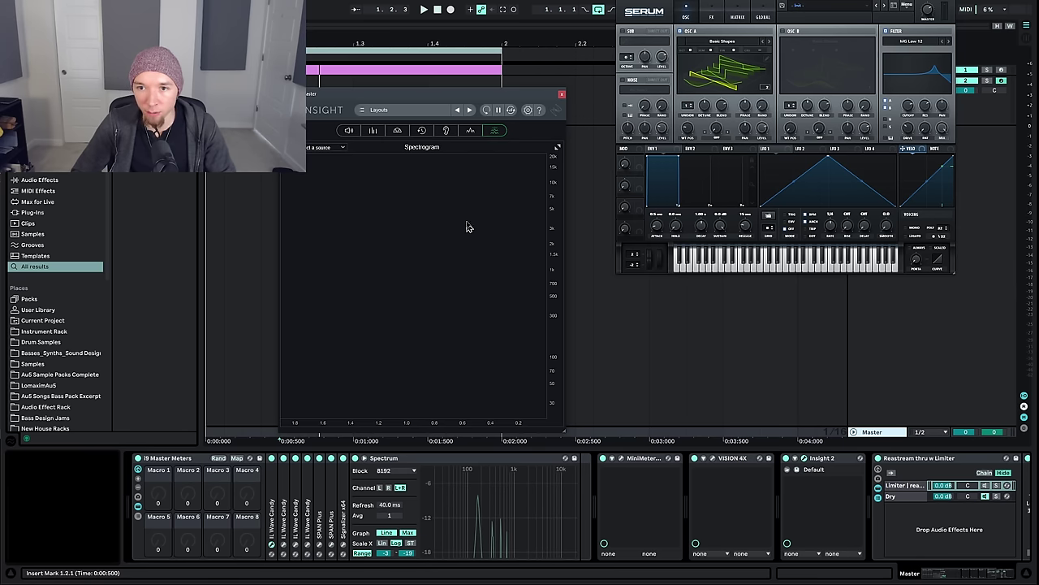
pyautogui.moveTo(479, 240)
pyautogui.click(536, 250)
pyautogui.press('f')
pyautogui.press('z')
pyautogui.press('f')
pyautogui.moveTo(908, 106); pyautogui.dragTo(908, 144)
pyautogui.rightClick(429, 285)
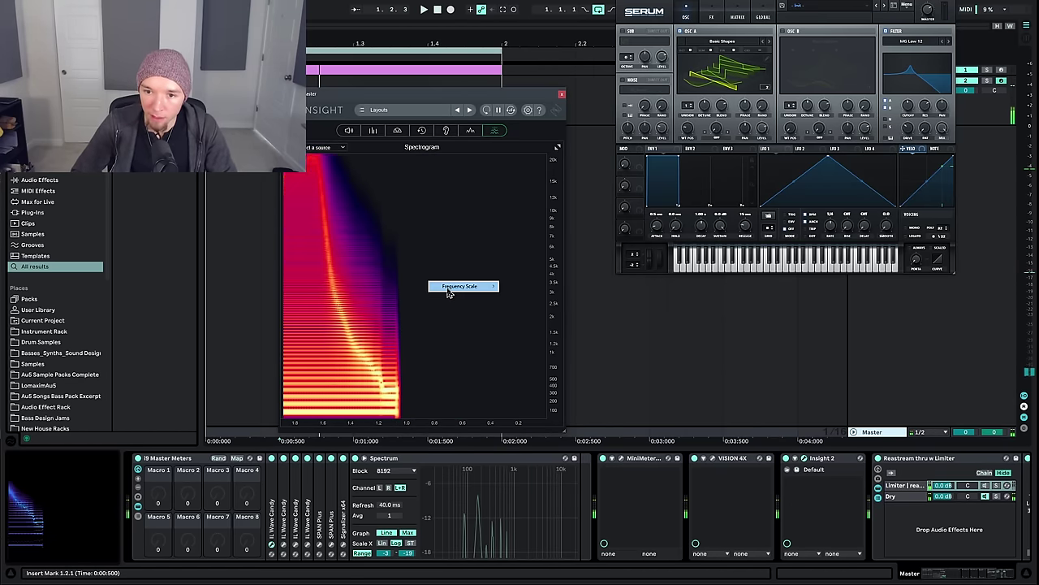
pyautogui.moveTo(483, 286)
pyautogui.click(540, 331)
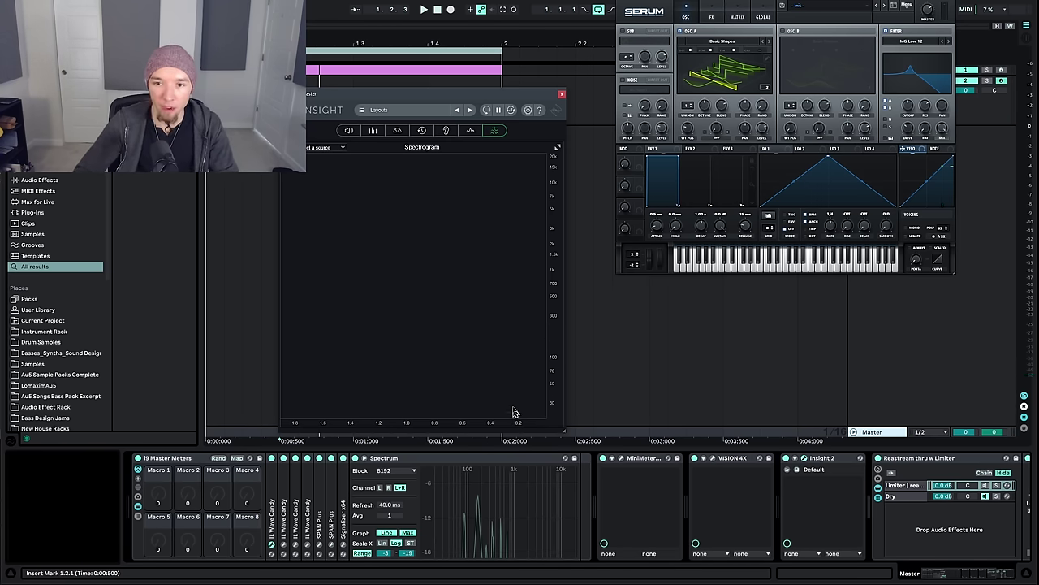
# Play notes in progressively lower octaves and examine how the spectrogram resolves the bass
pyautogui.press('a')
pyautogui.press('z')
pyautogui.press('a')
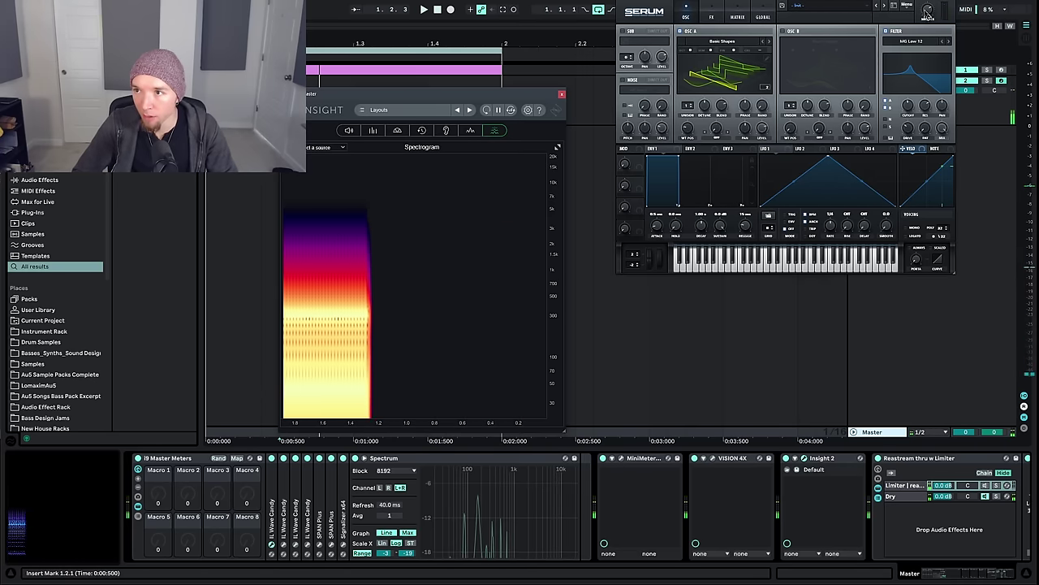
pyautogui.press('a')
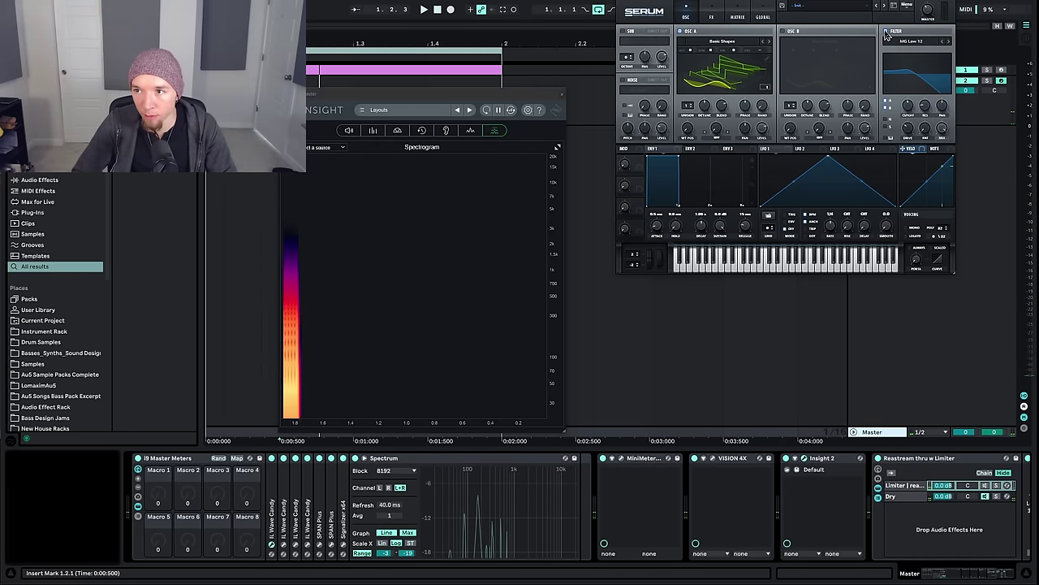
pyautogui.press('z')
pyautogui.press('a')
# Play the same note in rising octaves and examine how sharply the spectrogram draws the higher pitches
pyautogui.press('x')
pyautogui.press('f')
pyautogui.press('x')
pyautogui.press('f')
pyautogui.press('x')
pyautogui.press('f')
pyautogui.press('x')
pyautogui.press('f')
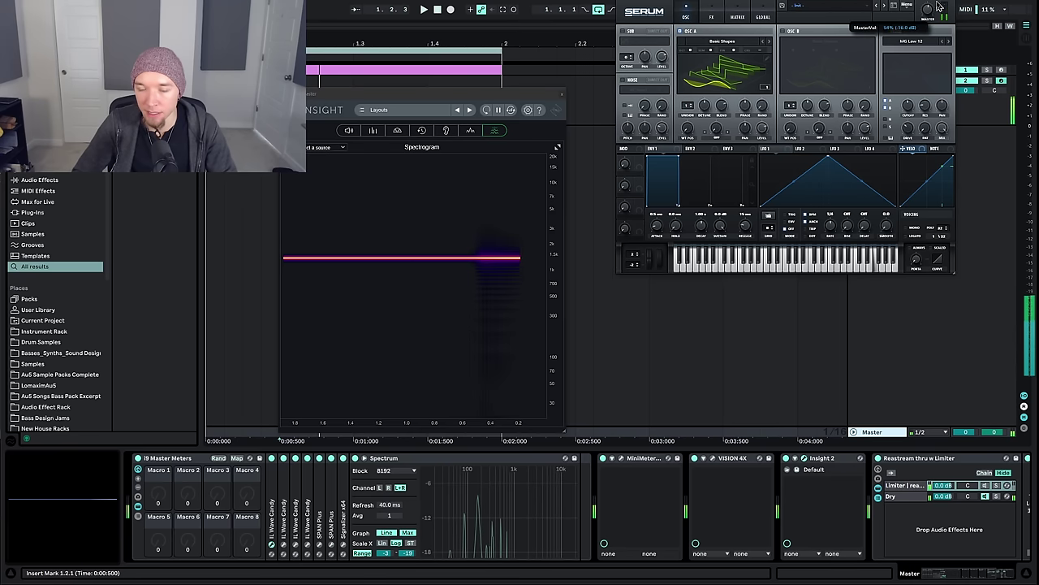
# Play the note in descending octaves with the filter off and examine the spectrogram's low-frequency blur
pyautogui.press('z')
pyautogui.press('f')
pyautogui.press('z')
pyautogui.press('f')
pyautogui.press('z')
pyautogui.press('f')
pyautogui.press('z')
pyautogui.press('f')
pyautogui.press('z')
pyautogui.press('f')
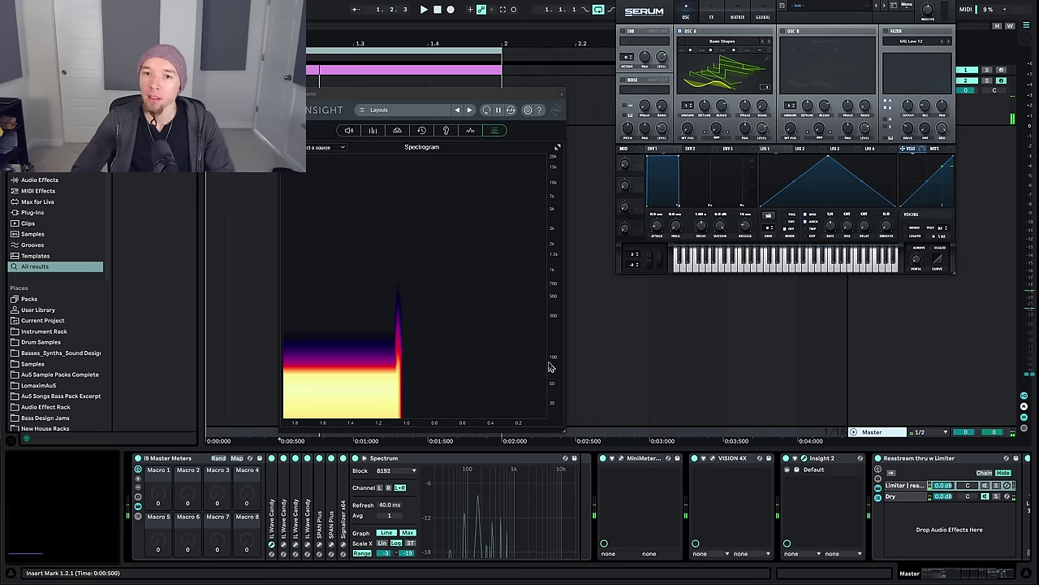
# Open the spectrogram's meter-specific options and set the FFT size to 512
pyautogui.click(292, 148)
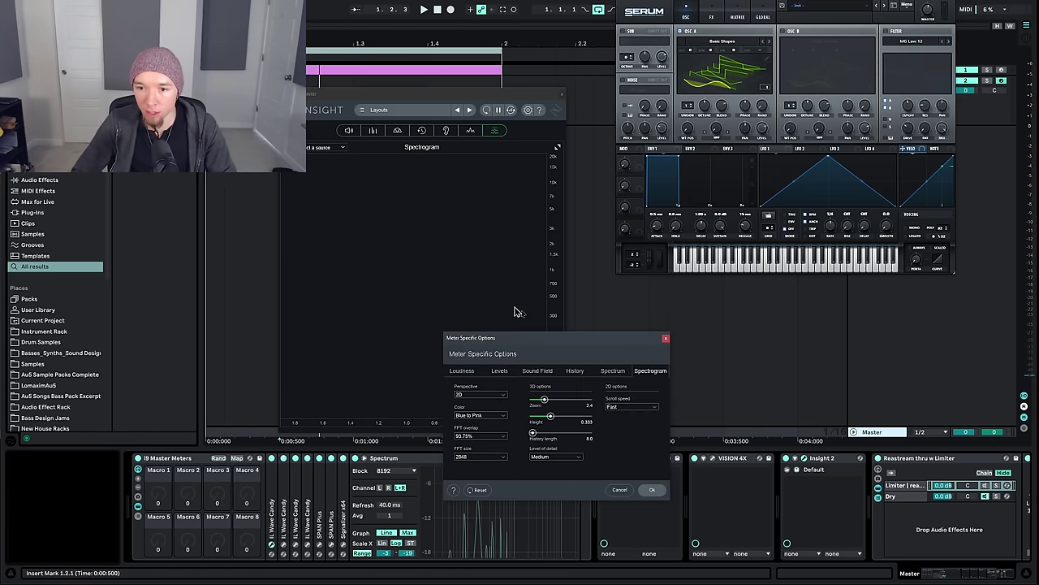
pyautogui.moveTo(538, 342); pyautogui.dragTo(490, 195)
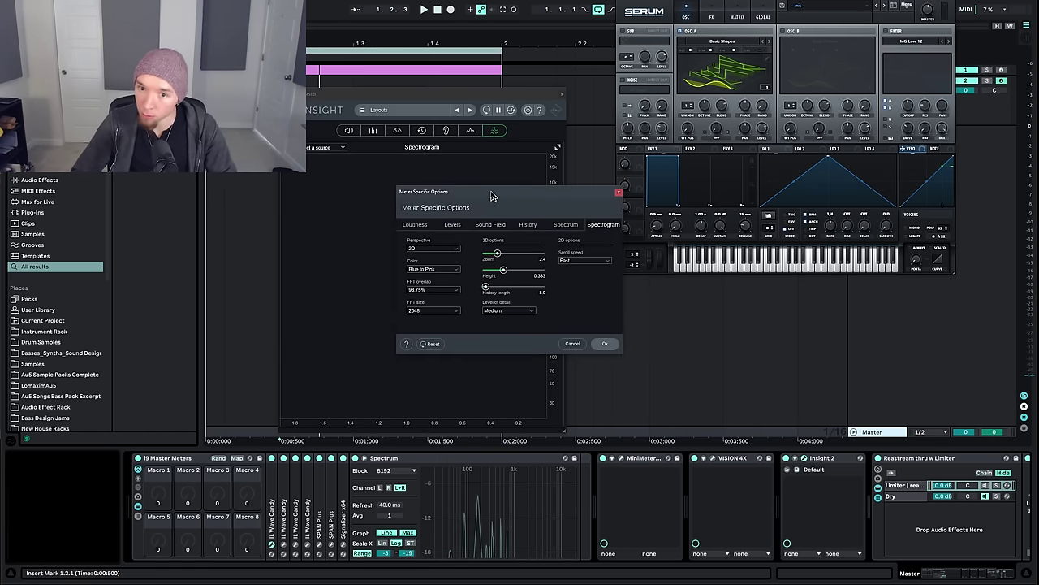
pyautogui.click(433, 312)
pyautogui.click(438, 302)
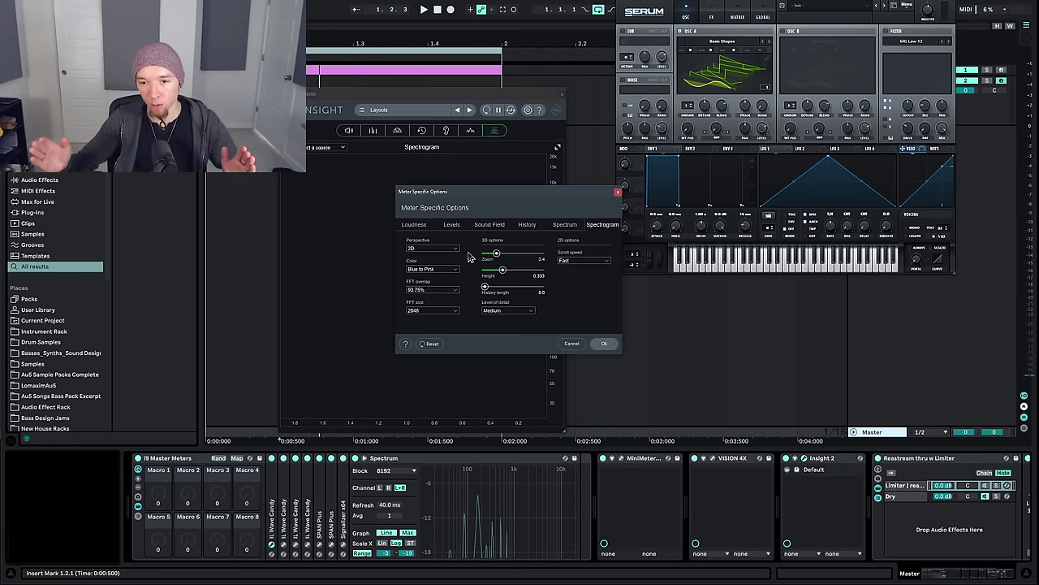
pyautogui.click(439, 307)
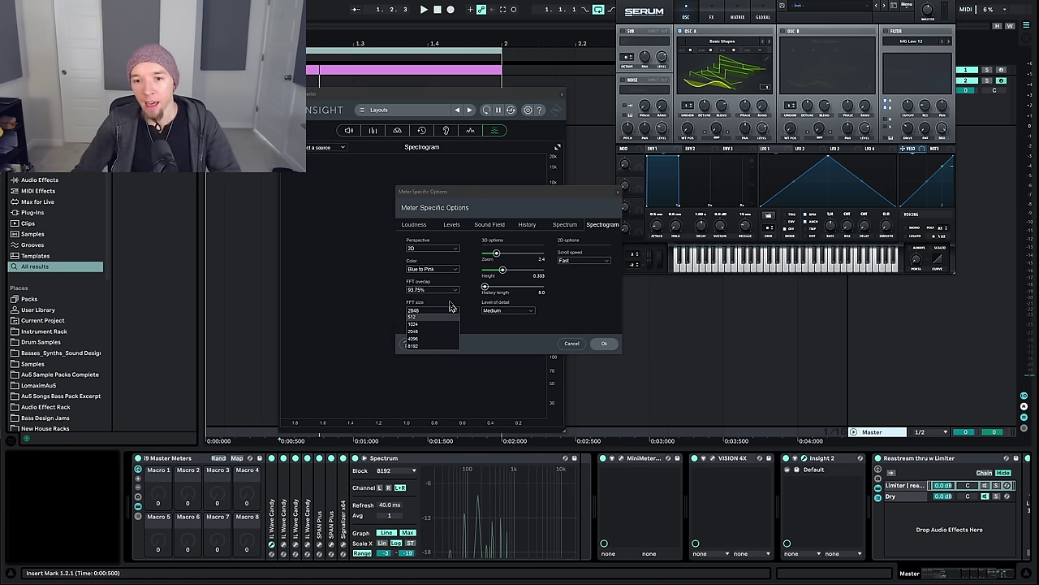
pyautogui.click(452, 306)
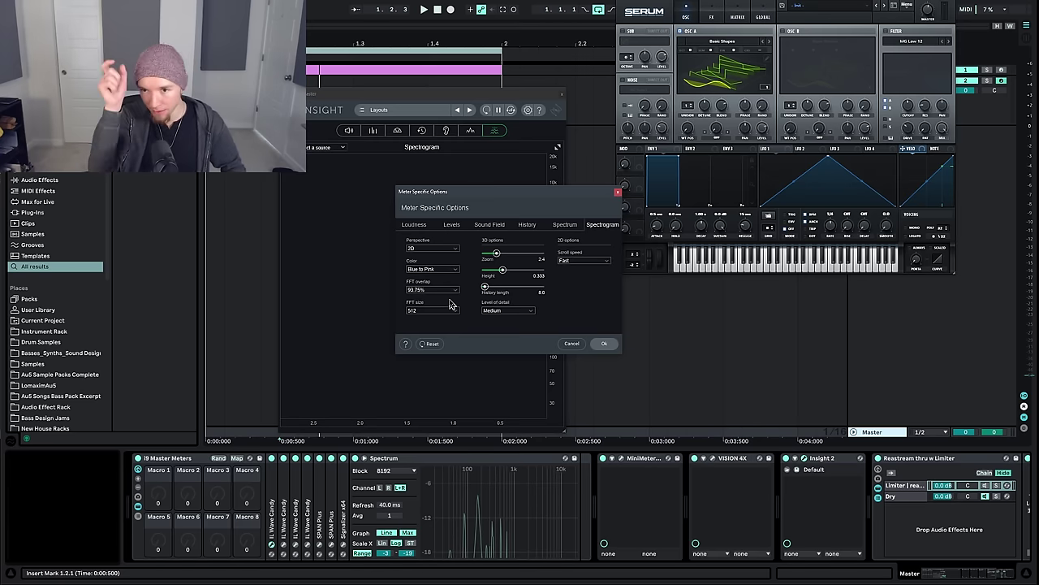
# Move the options window off the spectrogram, play notes in rising octaves, and sweep oscillator A's pitch down to examine the 512 FFT resolution
pyautogui.moveTo(499, 195); pyautogui.dragTo(702, 276)
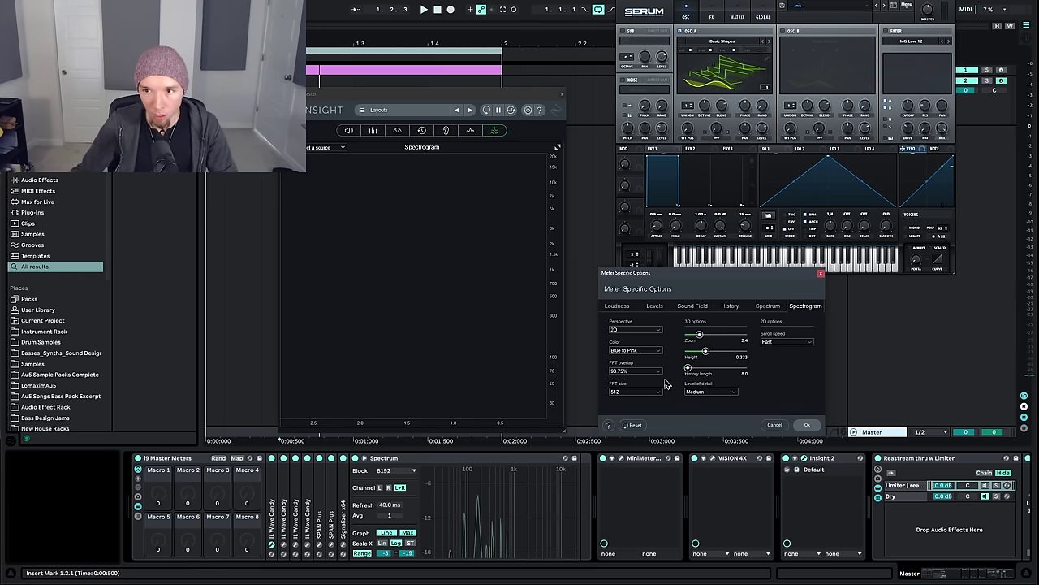
pyautogui.click(885, 372)
pyautogui.press('a')
pyautogui.press('x')
pyautogui.press('a')
pyautogui.press('x')
pyautogui.press('a')
pyautogui.press('x')
pyautogui.press('a')
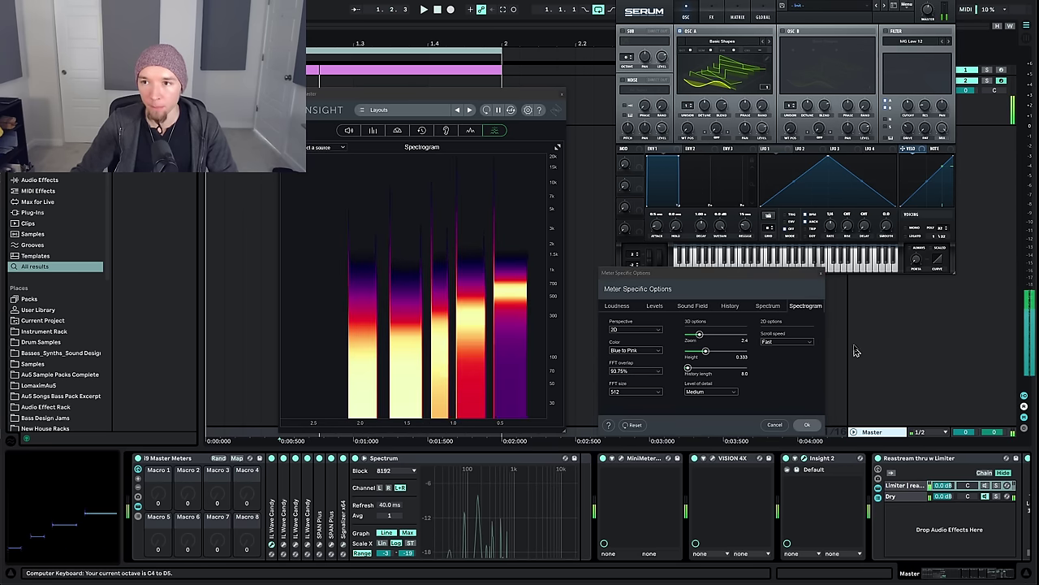
pyautogui.moveTo(757, 103); pyautogui.dragTo(757, 276)
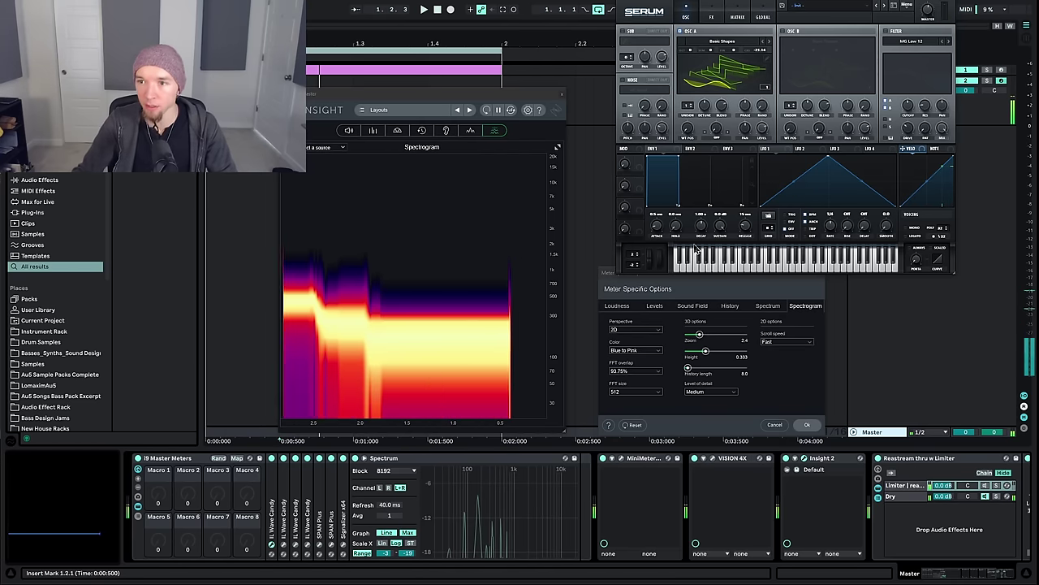
# Set the spectrogram's FFT size to 8192, compare it against 512 on a played note, and return to 8192
pyautogui.click(637, 392)
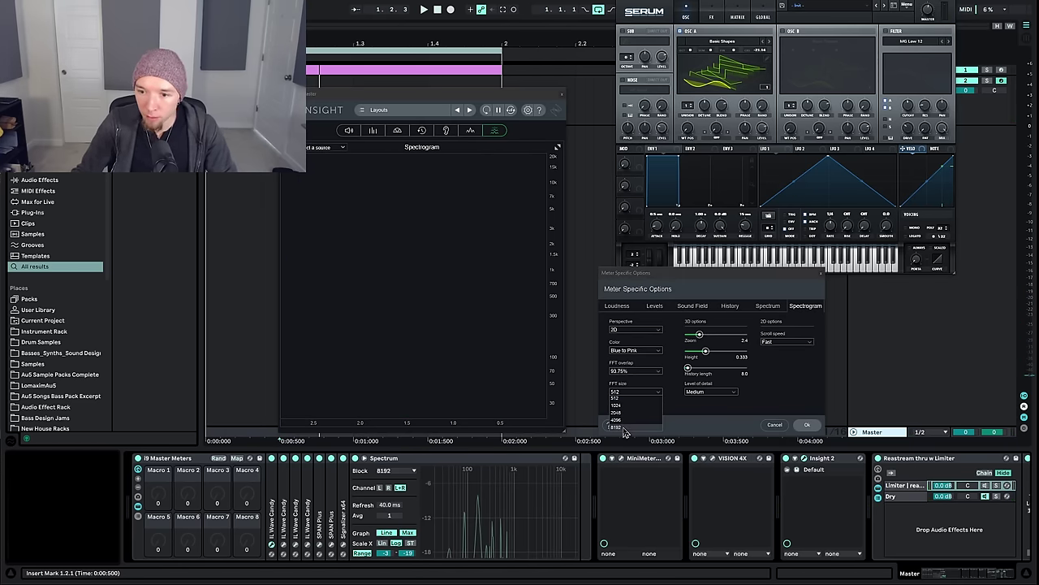
pyautogui.click(620, 429)
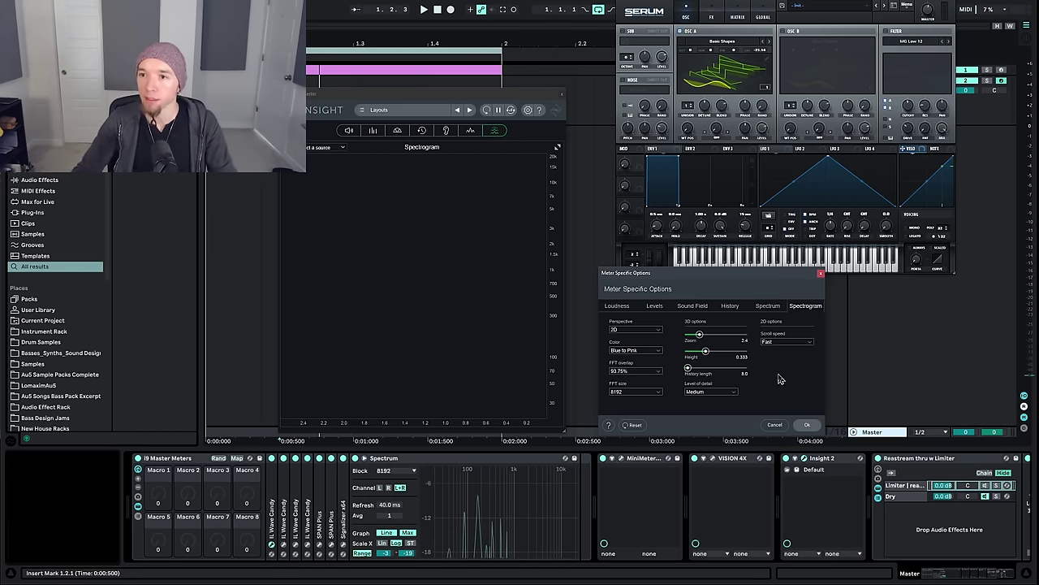
pyautogui.click(784, 18)
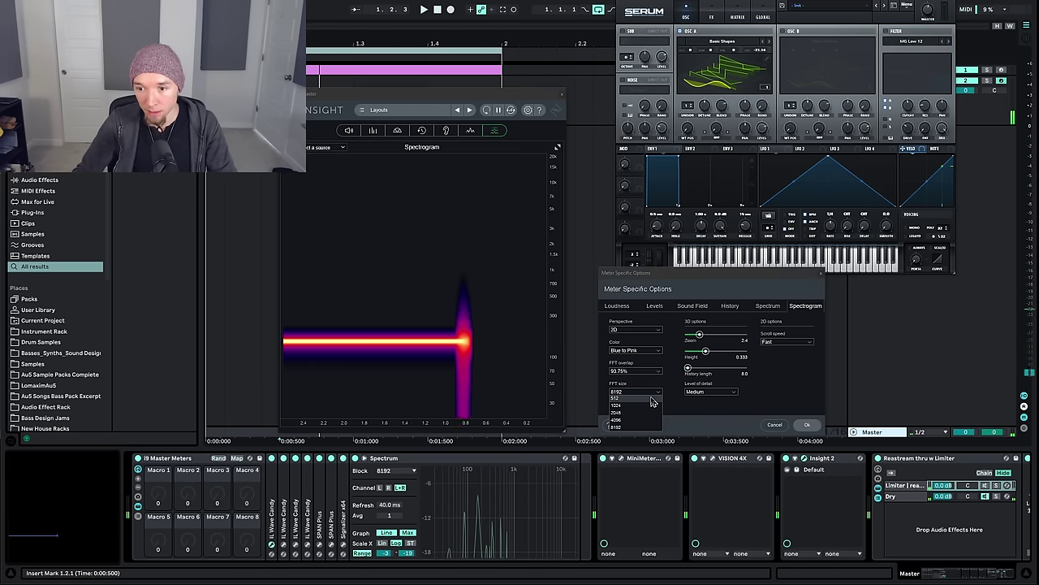
pyautogui.click(650, 398)
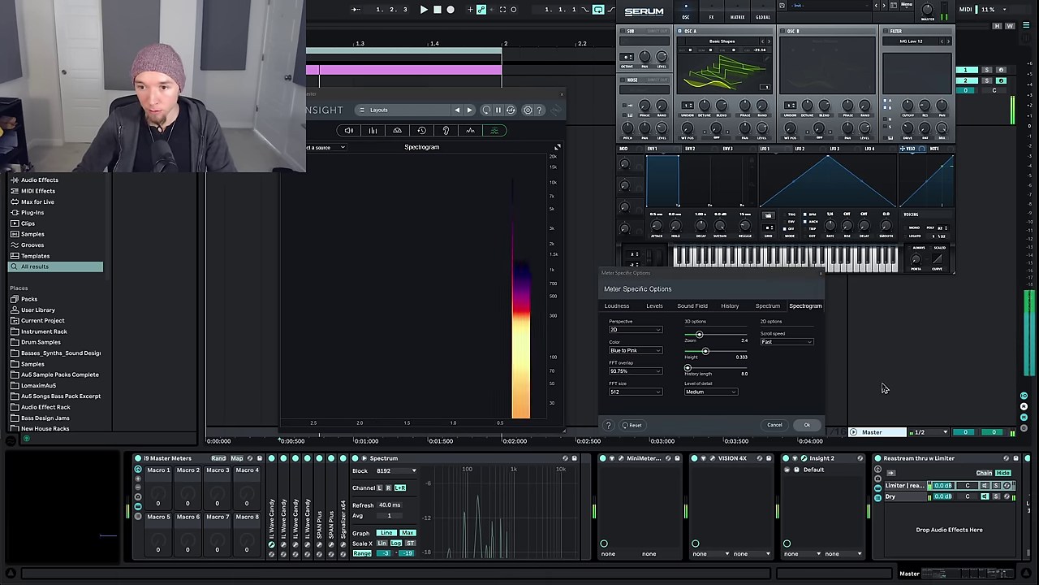
pyautogui.click(647, 392)
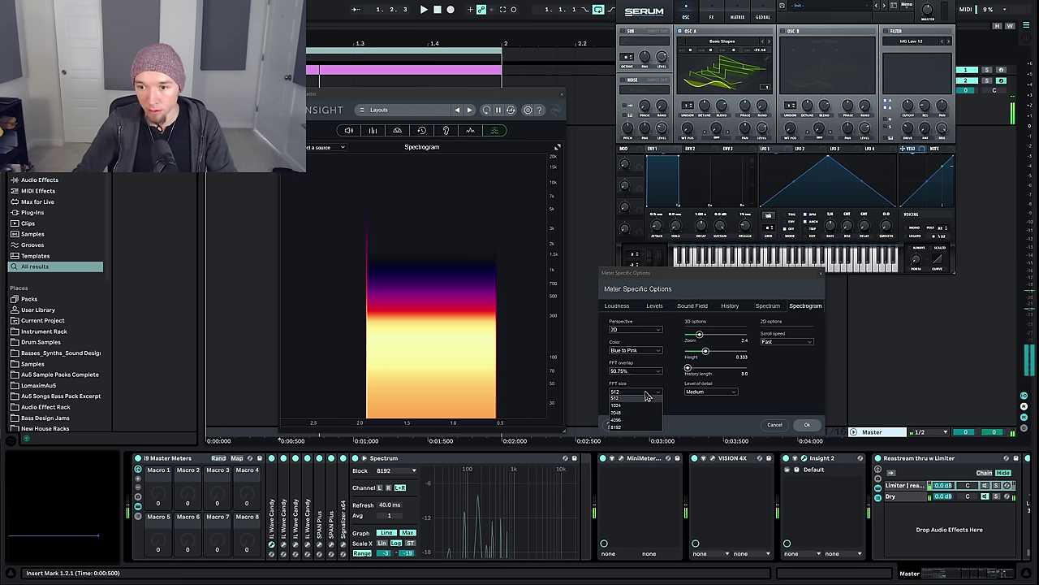
pyautogui.click(623, 426)
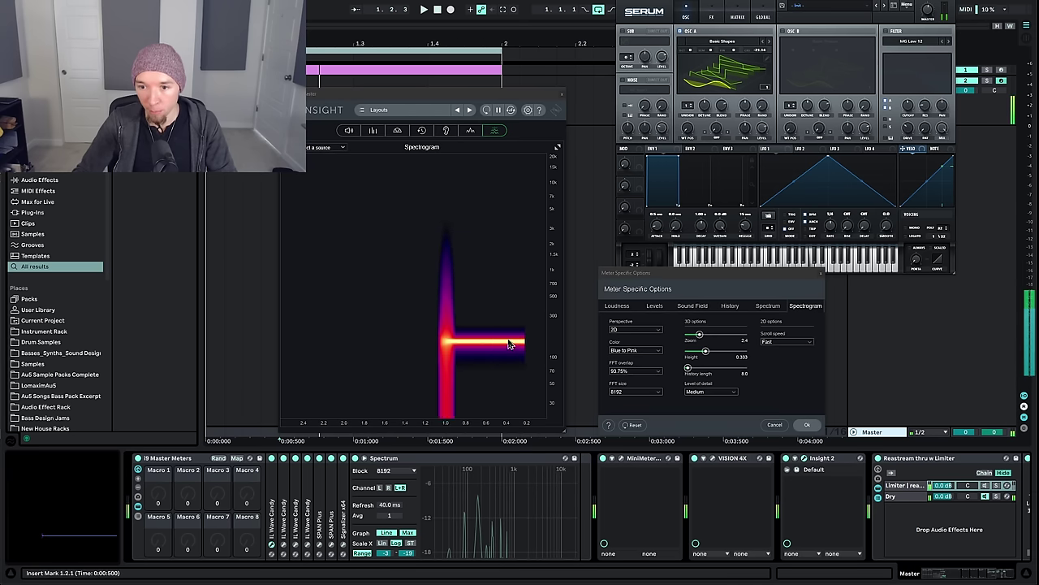
# Adjust oscillator A's pitch, assign LFO 1 to modulate it, and reshape the LFO into a steep falling curve
pyautogui.moveTo(764, 55)
pyautogui.mouseDown()
pyautogui.moveTo(798, 16)
pyautogui.moveTo(771, 42)
pyautogui.mouseUp()
pyautogui.moveTo(766, 148); pyautogui.dragTo(761, 53)
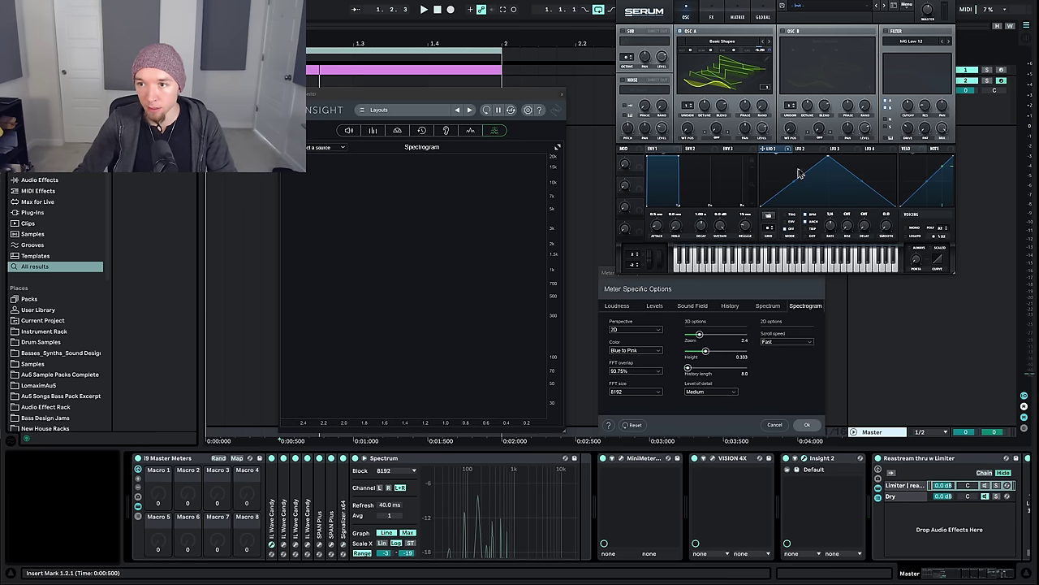
pyautogui.moveTo(807, 175); pyautogui.dragTo(832, 189)
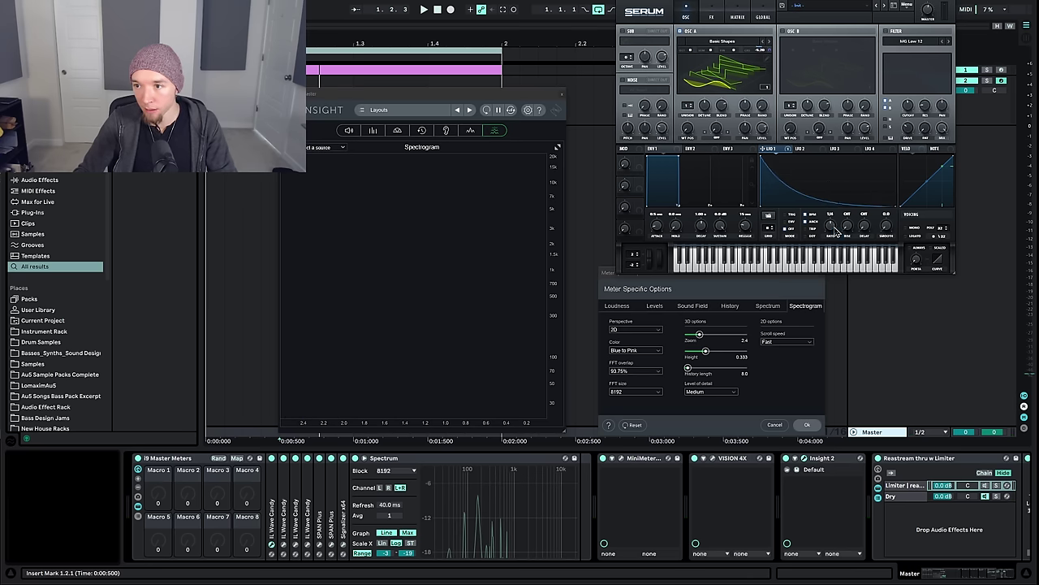
# Raise LFO 1's rate to 1/16 and set the spectrogram's FFT size to 512 to examine the fast pitch sweeps
pyautogui.moveTo(836, 235); pyautogui.dragTo(837, 217)
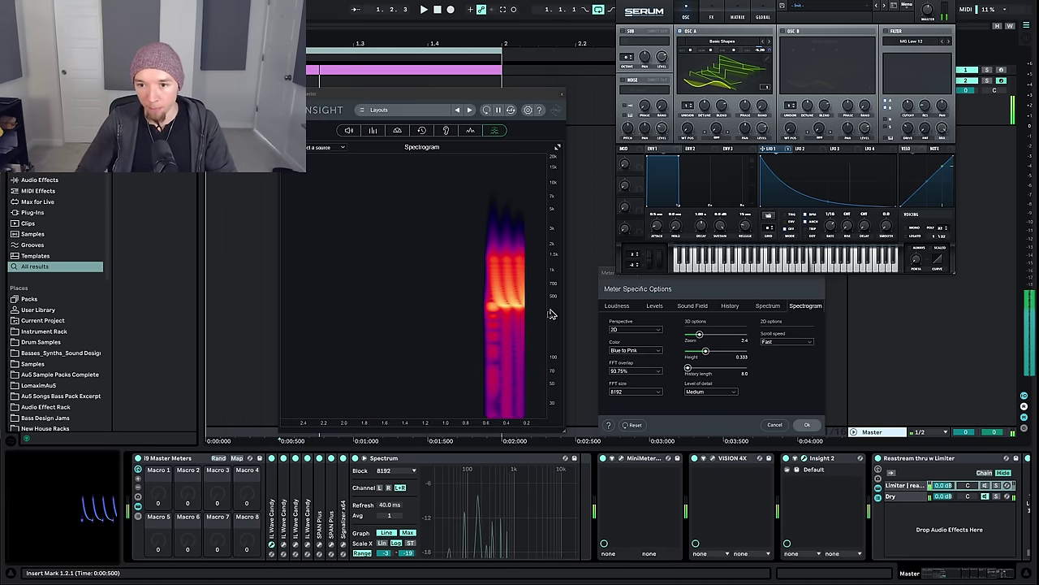
pyautogui.click(625, 392)
pyautogui.click(623, 398)
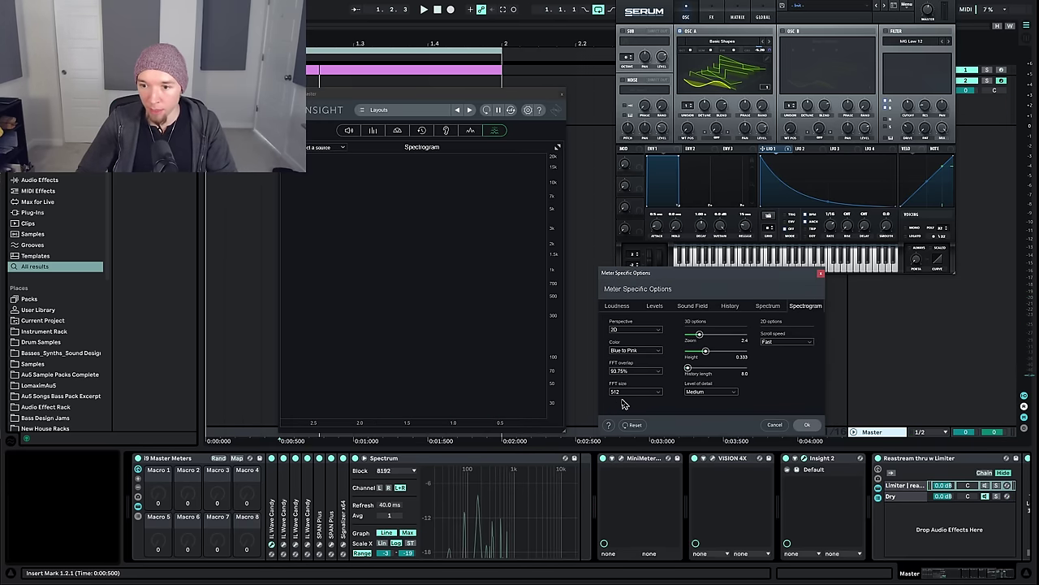
pyautogui.click(931, 340)
pyautogui.press('space')
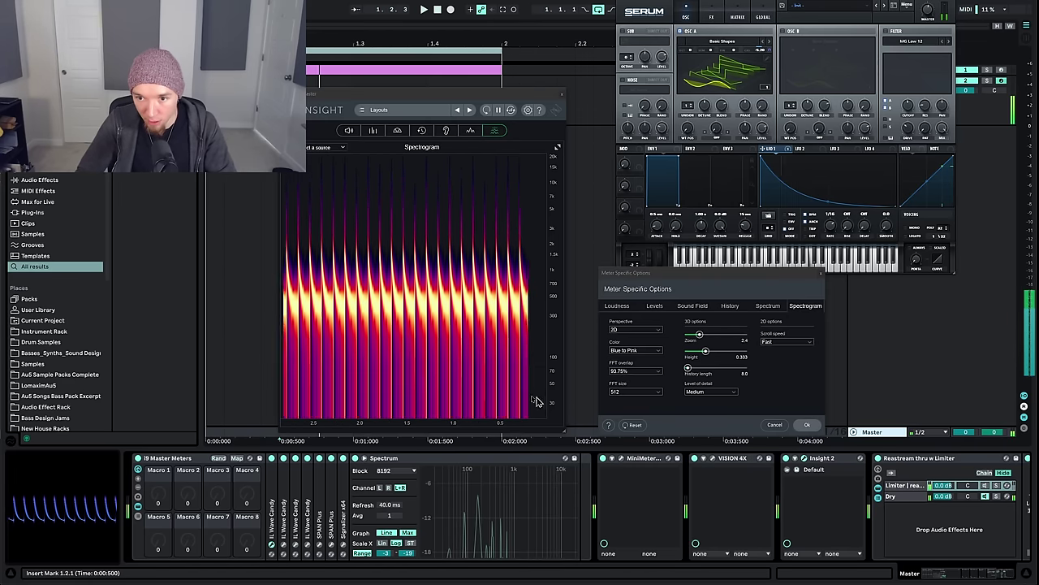
pyautogui.press('space')
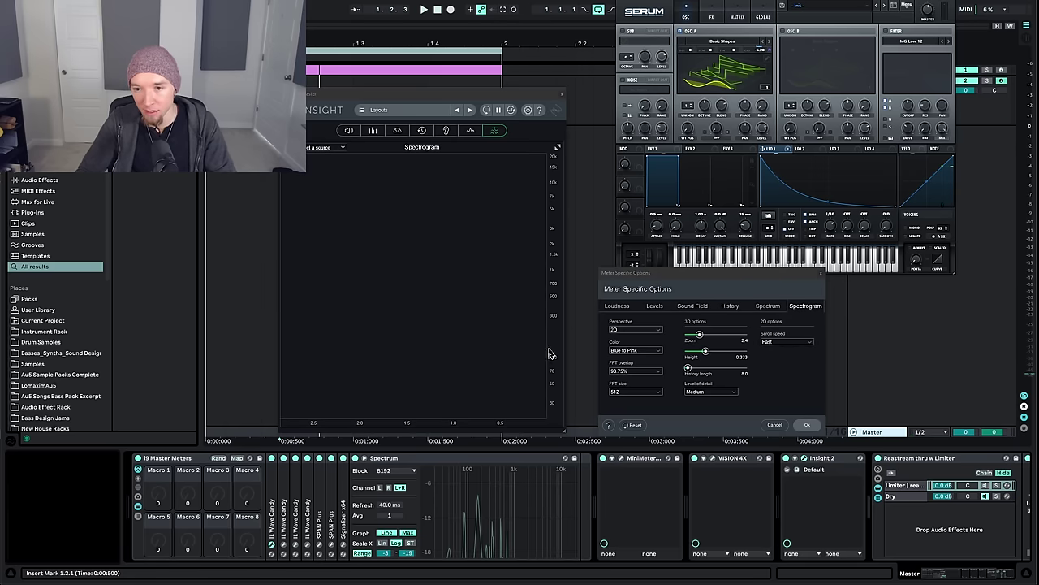
pyautogui.press('space')
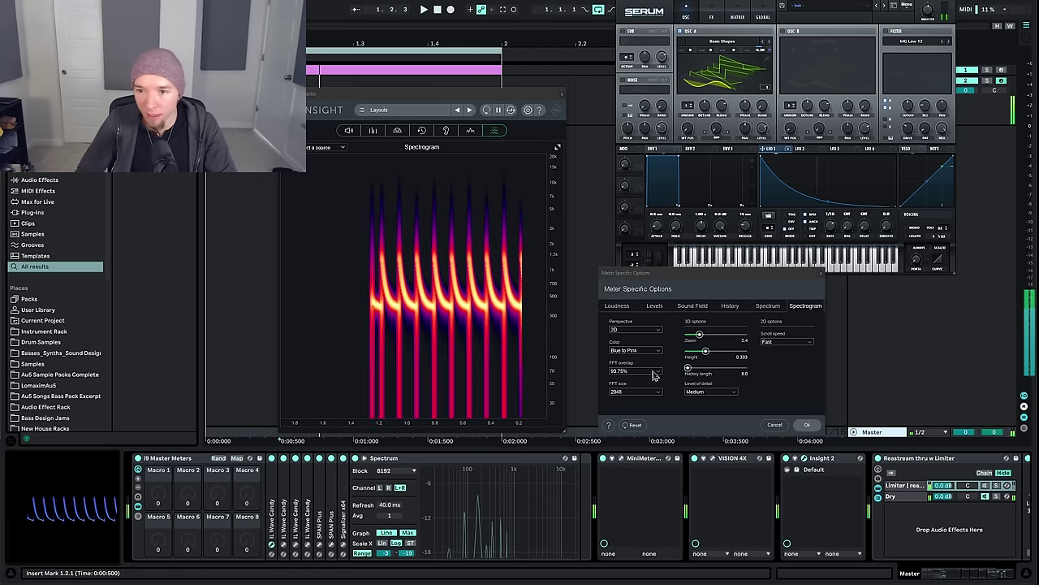
# Try the spectrogram's FFT size at 1024 and 8192, and close the meter options with the changes applied
pyautogui.click(622, 392)
pyautogui.click(629, 404)
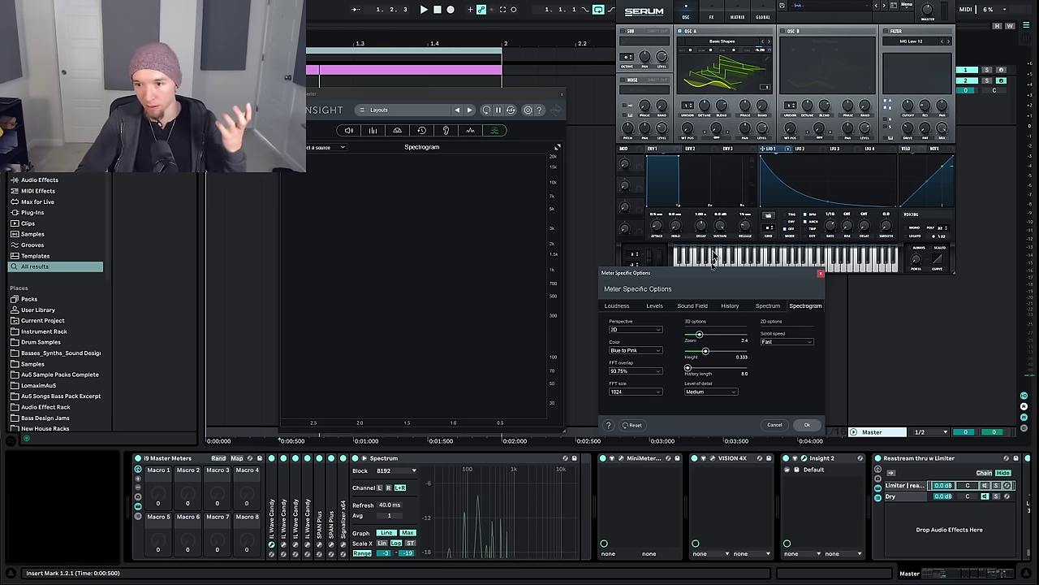
pyautogui.click(638, 391)
pyautogui.click(634, 428)
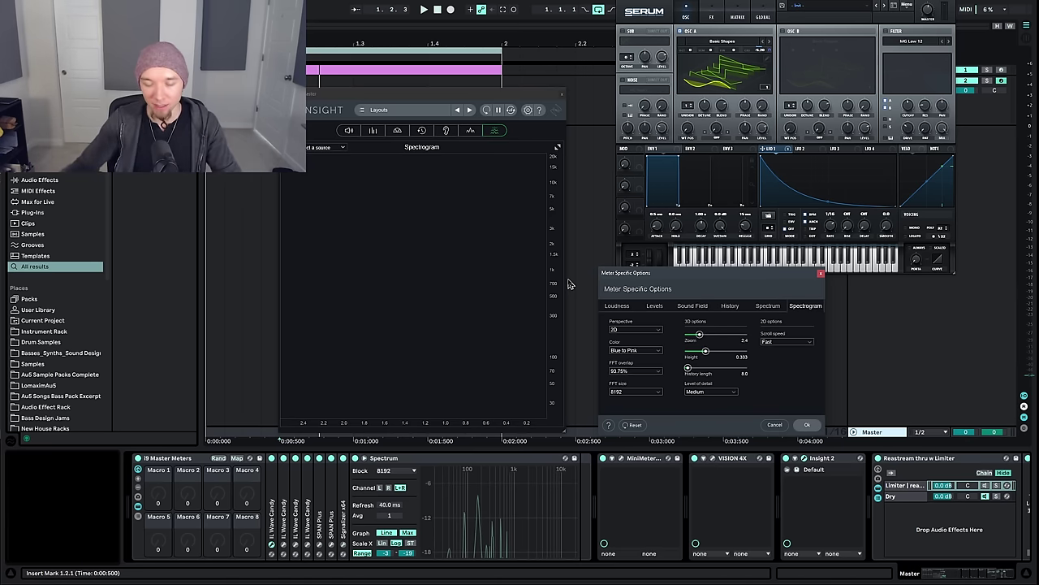
pyautogui.click(807, 425)
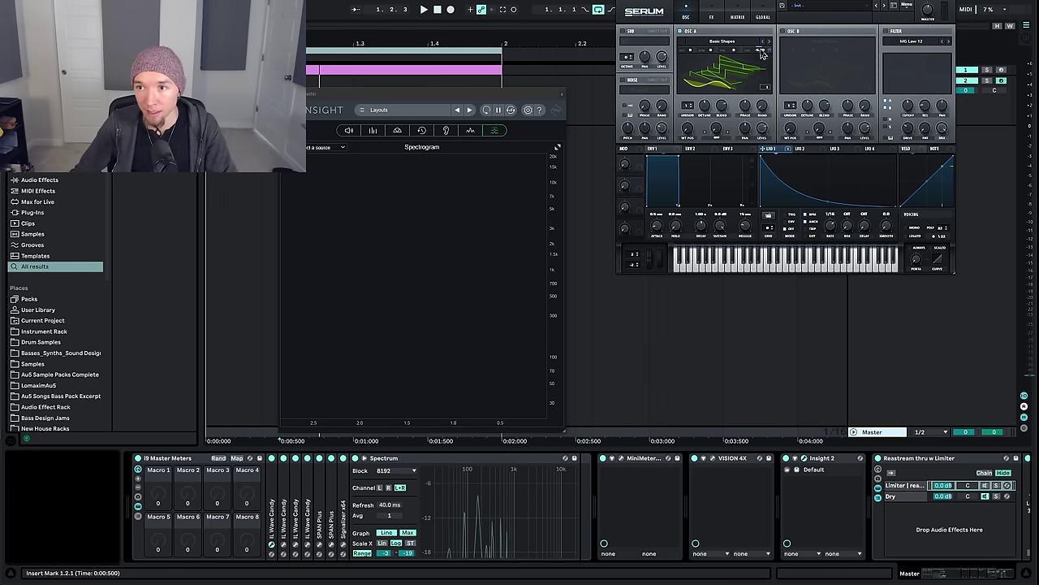
# Lower oscillator A's pitch and slow LFO 1's rate to 1/4
pyautogui.moveTo(762, 54); pyautogui.dragTo(770, 117)
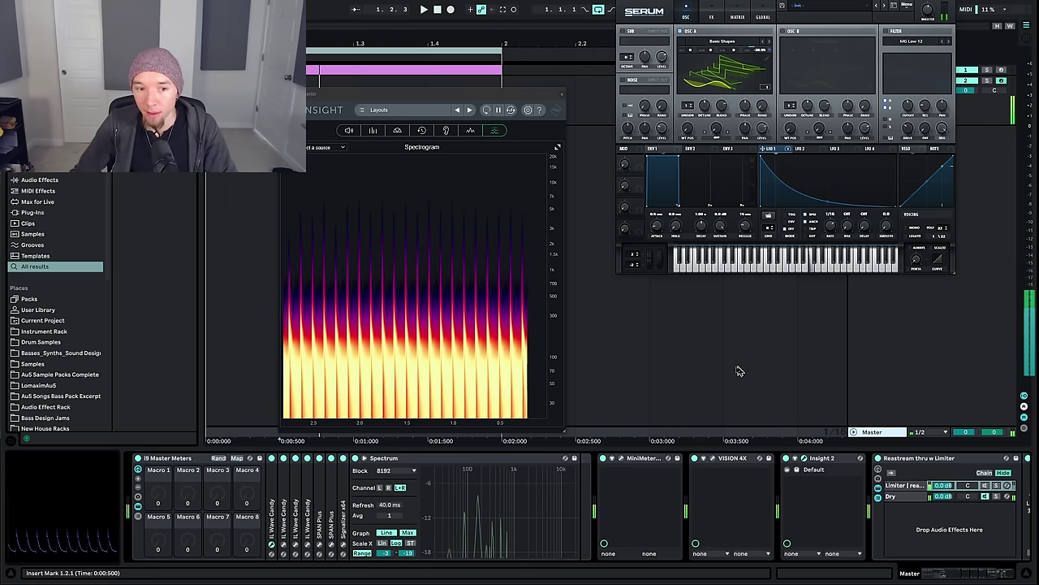
pyautogui.moveTo(830, 227)
pyautogui.mouseDown()
pyautogui.moveTo(823, 255)
pyautogui.moveTo(822, 221)
pyautogui.moveTo(823, 242)
pyautogui.mouseUp()
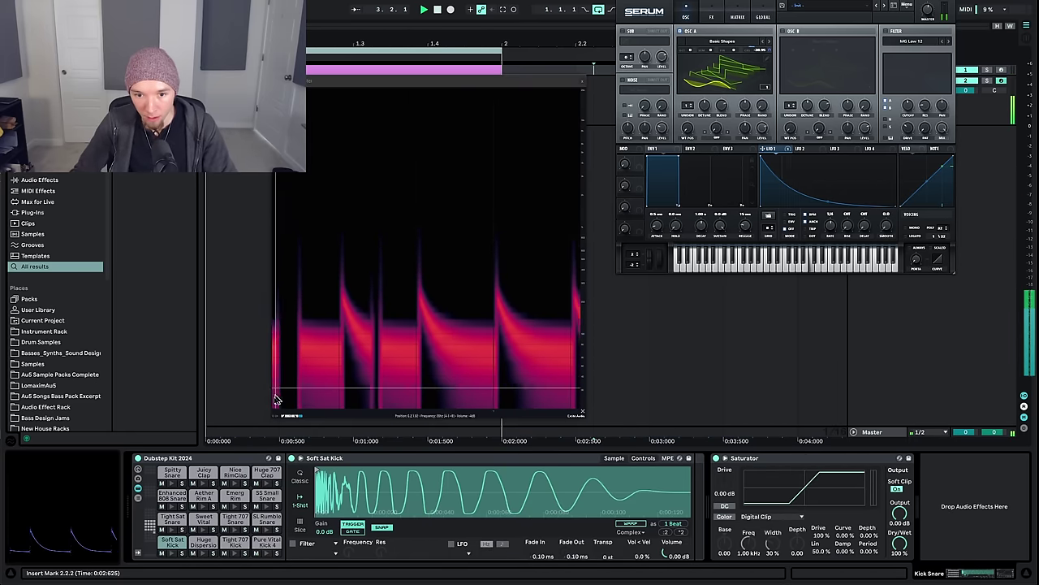
# In the VISION 4X spectrogram's settings, choose the All-round - 4096 mode and narrow the Hz range to the low frequencies
pyautogui.click(291, 415)
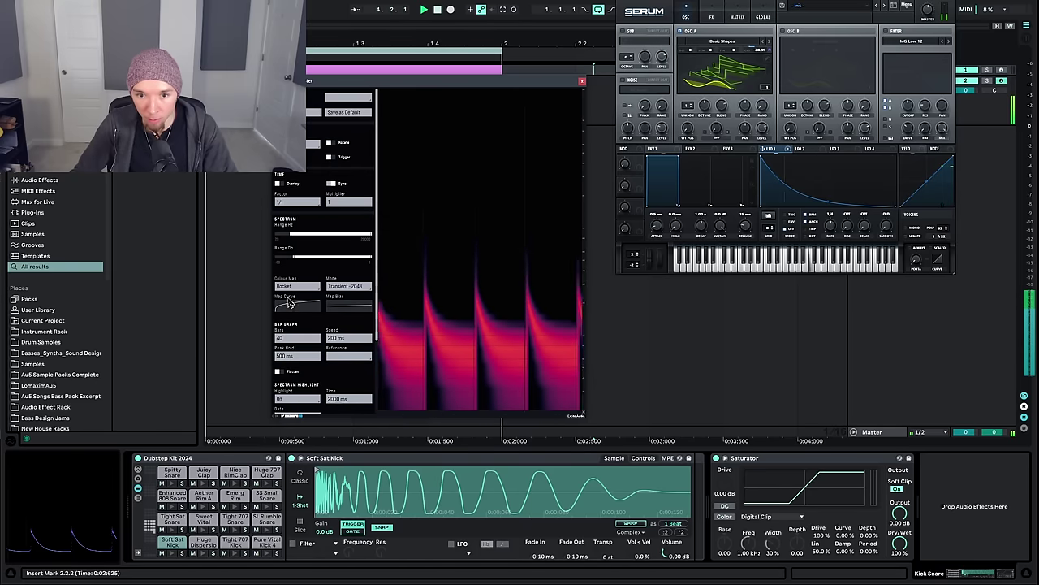
pyautogui.moveTo(294, 307)
pyautogui.mouseDown()
pyautogui.moveTo(301, 363)
pyautogui.moveTo(308, 313)
pyautogui.mouseUp()
pyautogui.click(348, 288)
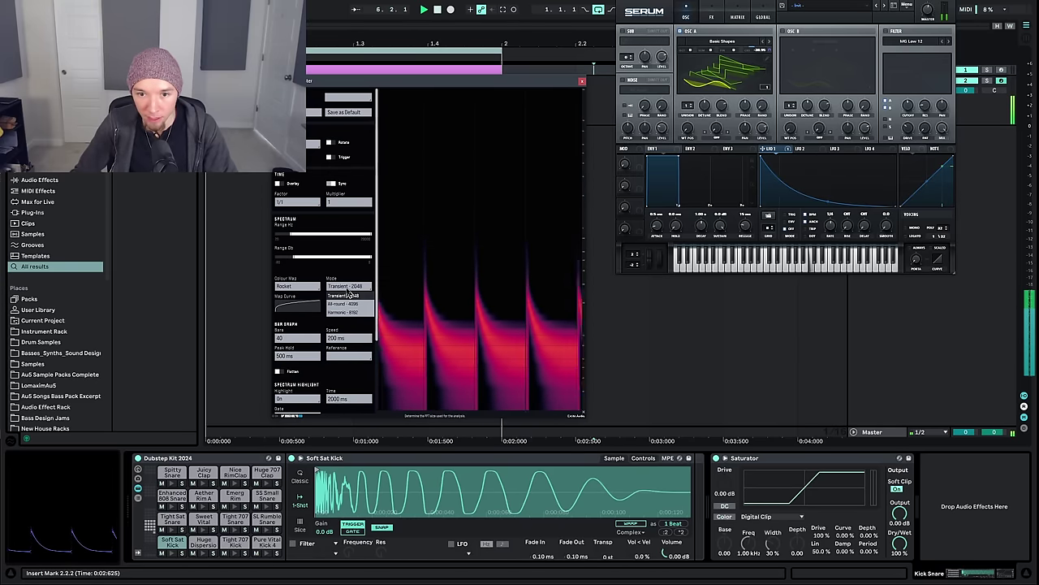
pyautogui.click(347, 306)
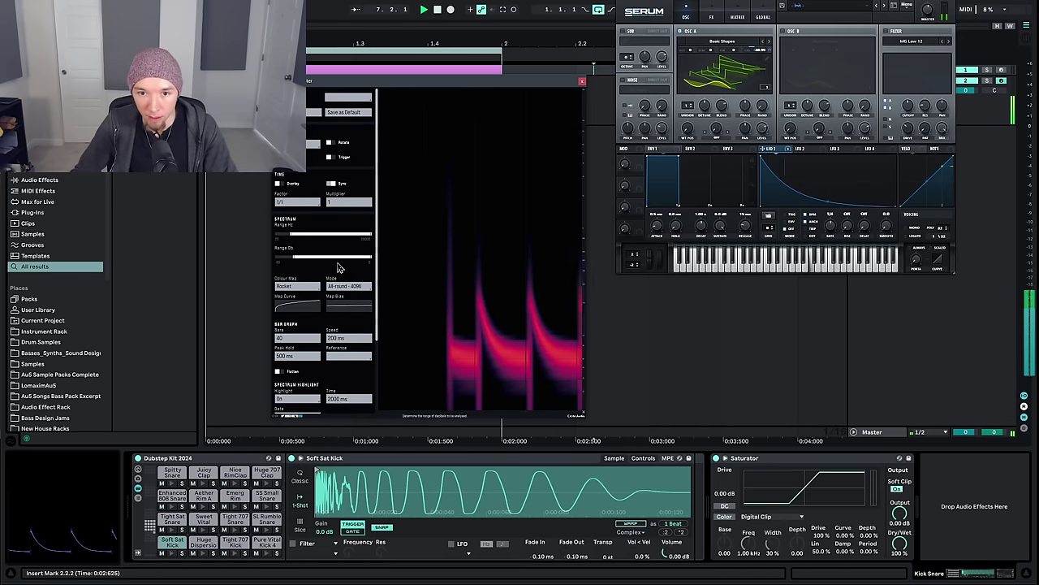
pyautogui.moveTo(370, 260); pyautogui.dragTo(330, 240)
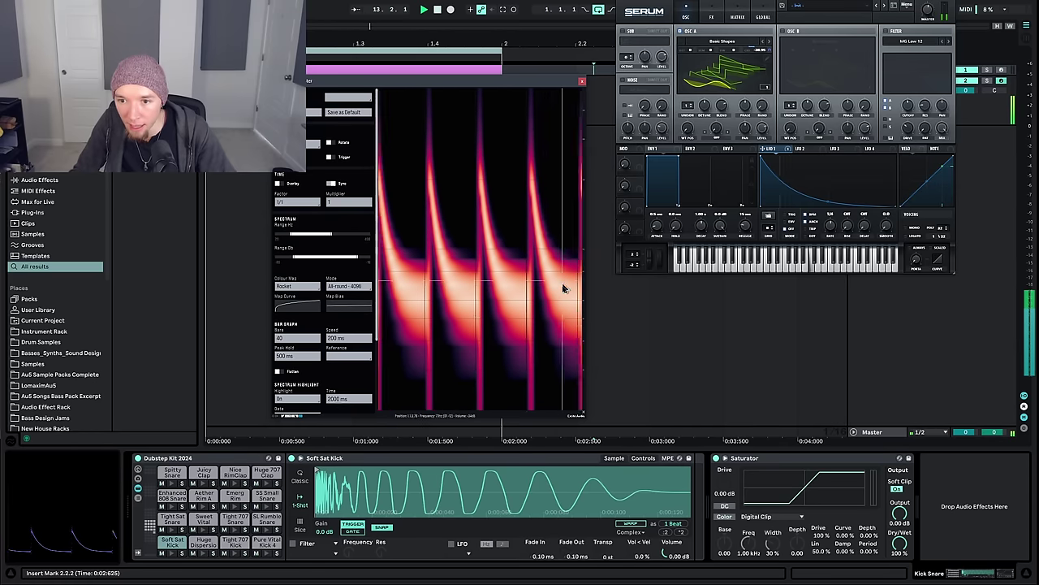
# Reshape LFO 1 into a zigzag with five added points after a bowed start, and set its rate to 1/2
pyautogui.moveTo(827, 201); pyautogui.dragTo(835, 188)
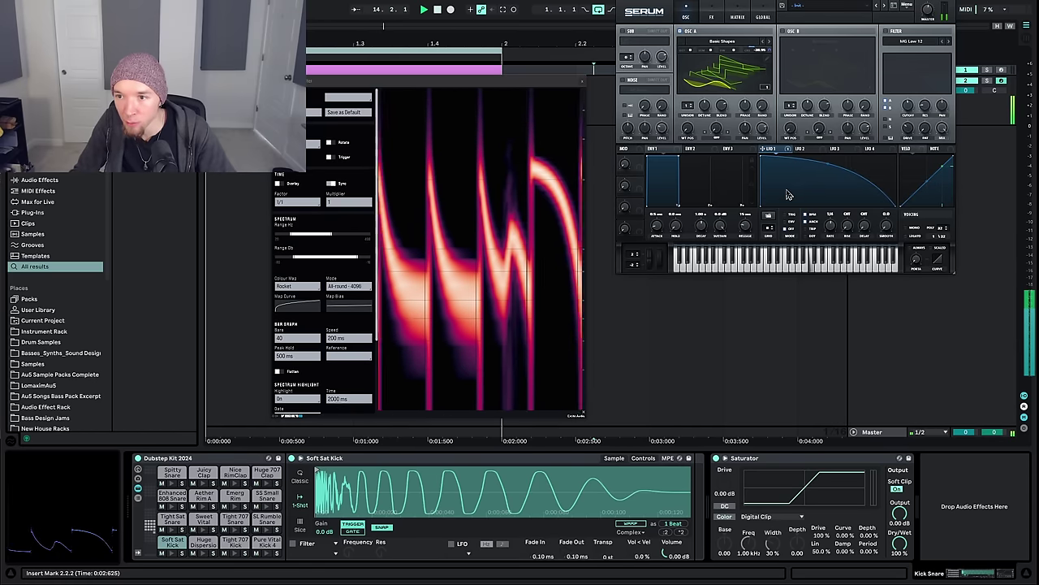
pyautogui.doubleClick(787, 189)
pyautogui.doubleClick(834, 171)
pyautogui.doubleClick(841, 197)
pyautogui.doubleClick(855, 160)
pyautogui.doubleClick(866, 197)
pyautogui.moveTo(836, 228); pyautogui.dragTo(836, 231)
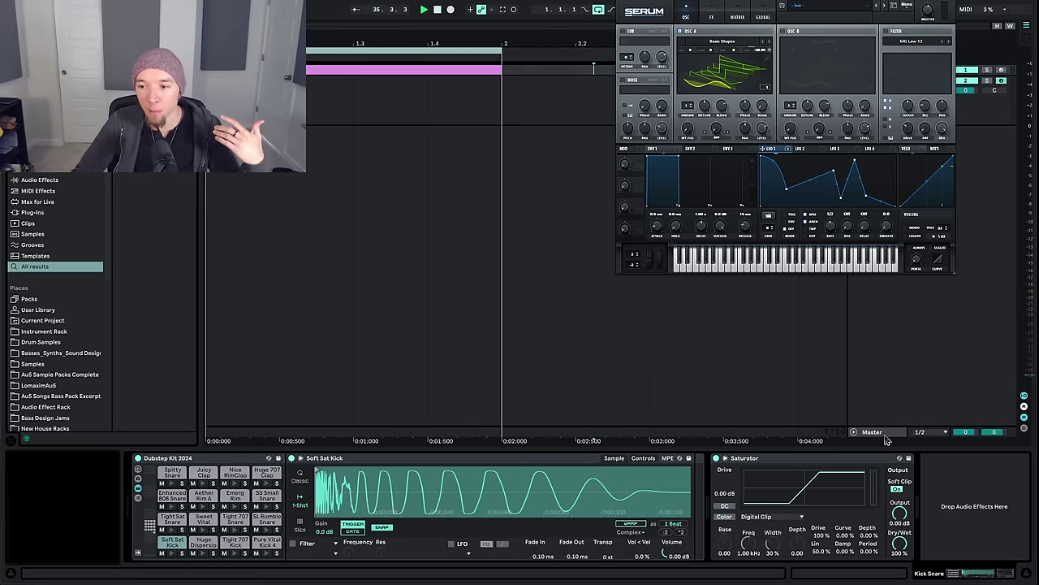
# Open Wave Candy on the Master track, make its spectrum display taller and move it over the arrangement
pyautogui.click(885, 436)
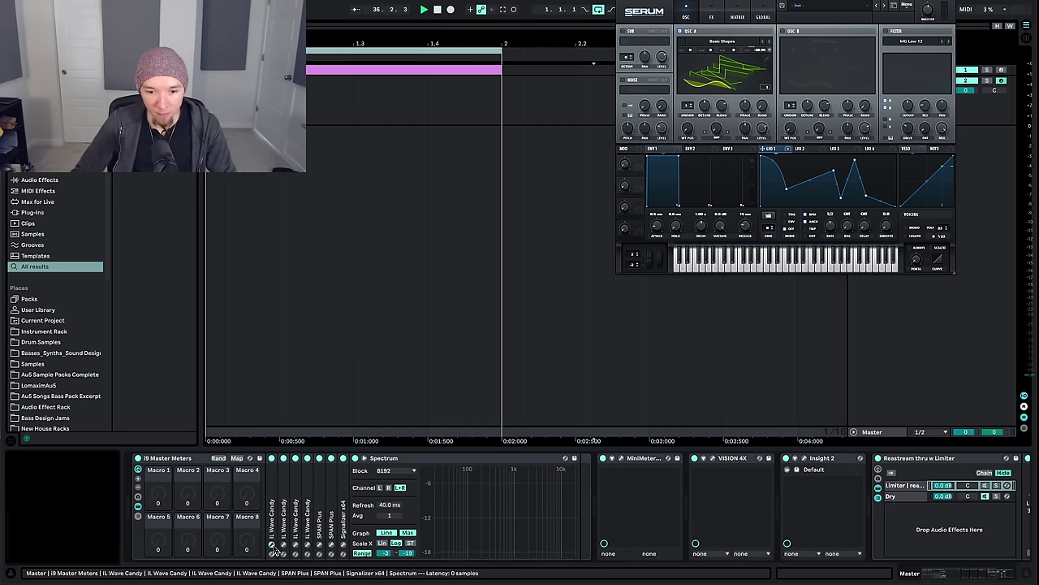
pyautogui.moveTo(113, 451); pyautogui.dragTo(114, 242)
pyautogui.moveTo(75, 410); pyautogui.dragTo(376, 285)
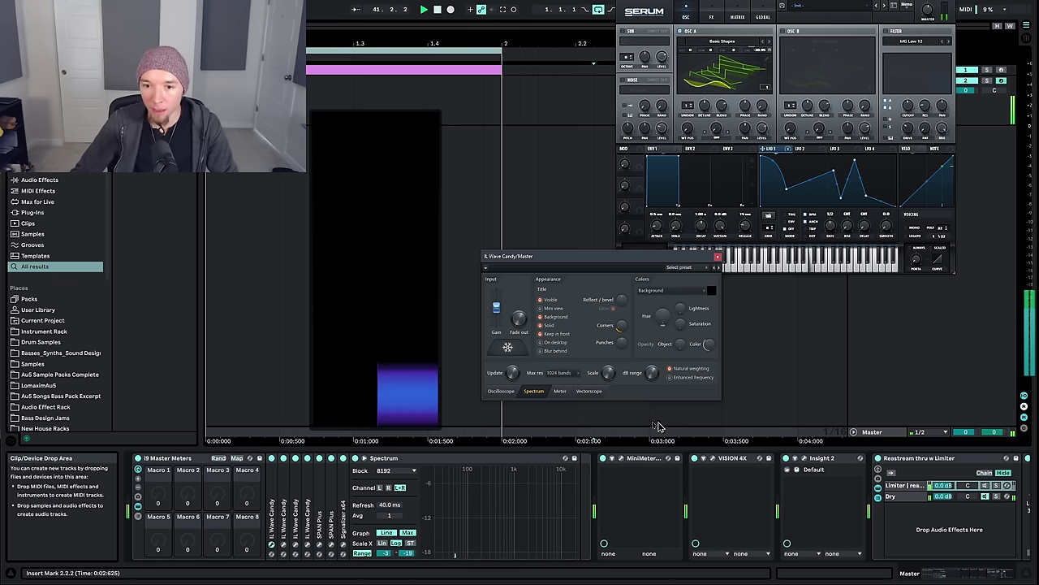
# Turn on Wave Candy's Enhanced frequency option and sweep oscillator A's pitch to test the display
pyautogui.moveTo(760, 51)
pyautogui.mouseDown()
pyautogui.moveTo(773, 8)
pyautogui.moveTo(775, 49)
pyautogui.moveTo(800, 72)
pyautogui.moveTo(796, 81)
pyautogui.mouseUp()
pyautogui.click(685, 383)
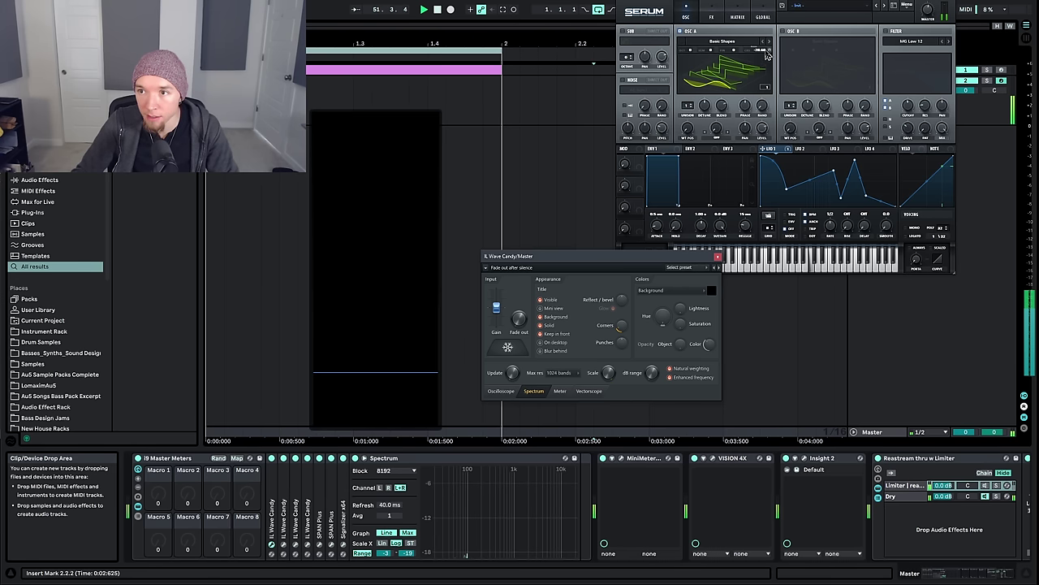
pyautogui.moveTo(767, 54); pyautogui.dragTo(761, 67)
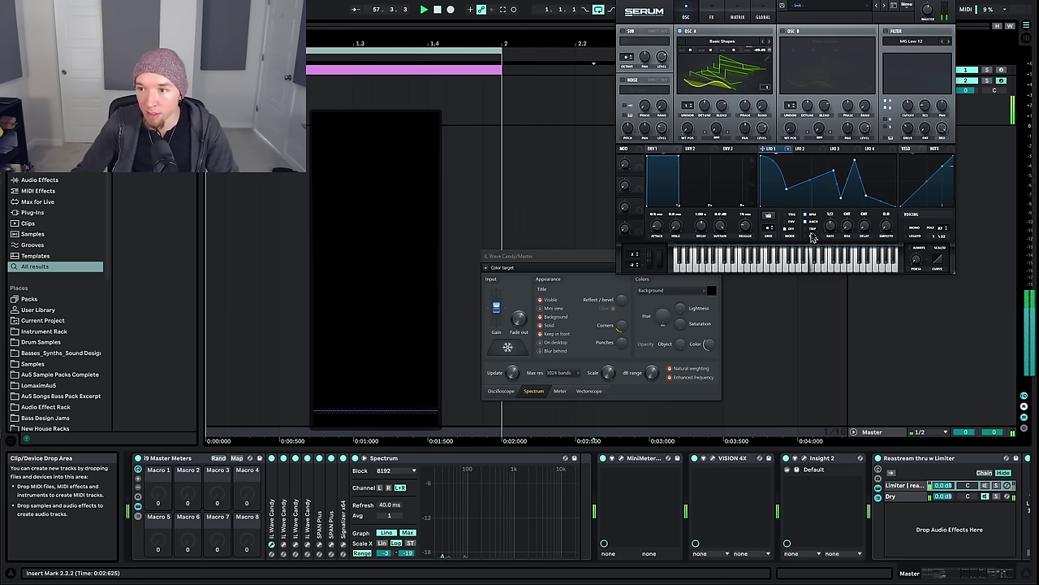
# Re-enable LFO 1's modulation of oscillator A's pitch at a 1/4 rate, and adjust Serum's master volume and the oscillator's pitch
pyautogui.rightClick(761, 46)
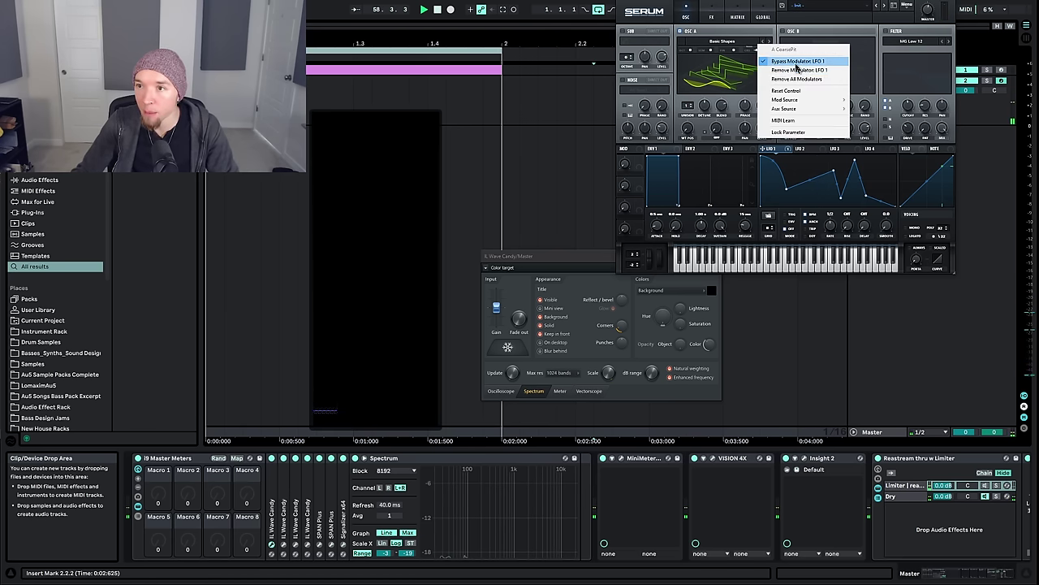
pyautogui.click(796, 64)
pyautogui.moveTo(830, 226); pyautogui.dragTo(830, 213)
pyautogui.moveTo(927, 11); pyautogui.dragTo(942, 2)
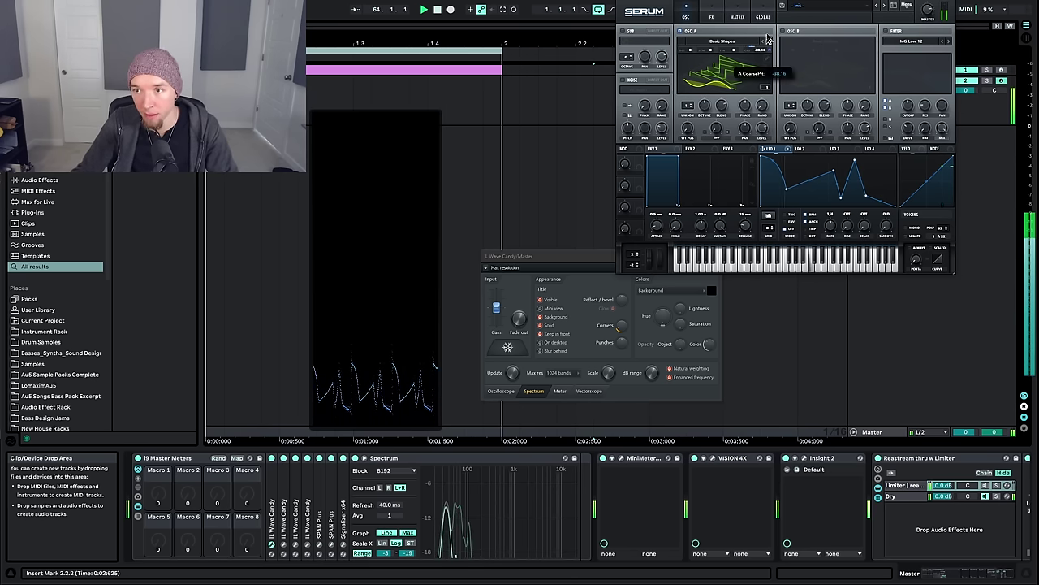
pyautogui.moveTo(769, 37); pyautogui.dragTo(769, 53)
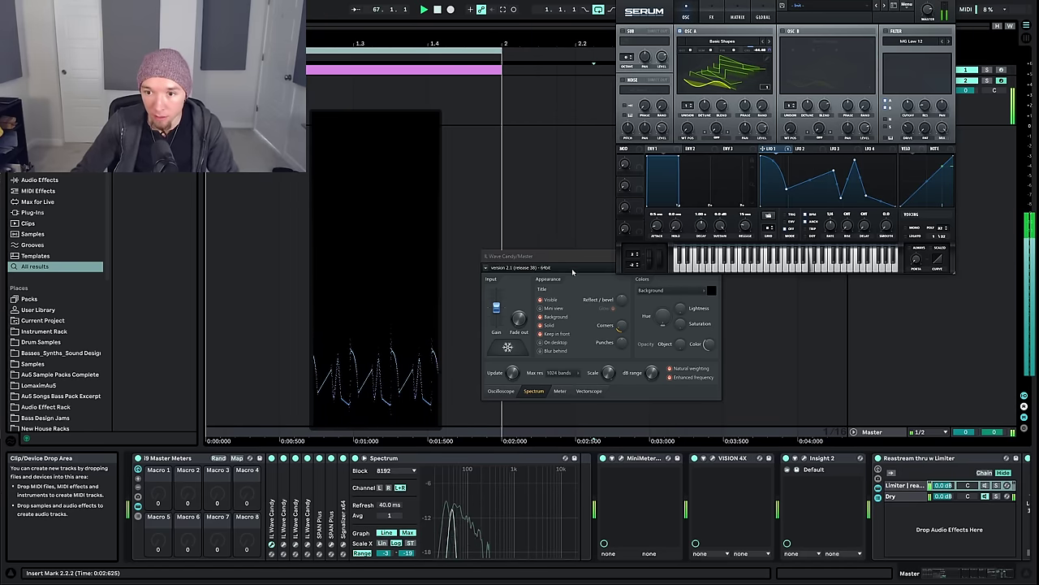
# Move the Wave Candy windows out of the way and place the MiniMeters spectrogram over the arrangement
pyautogui.moveTo(573, 273); pyautogui.dragTo(536, 299)
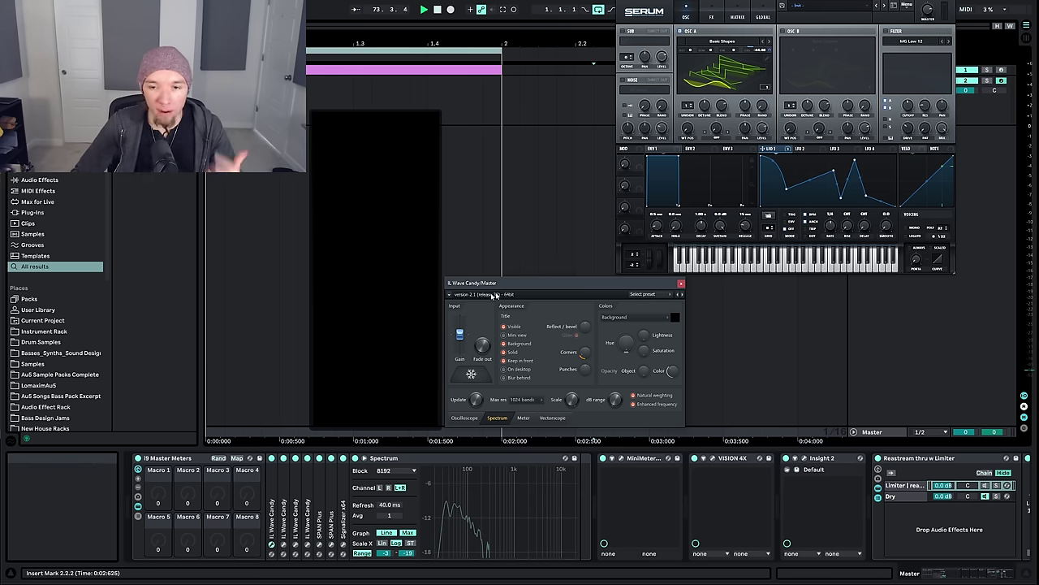
pyautogui.moveTo(532, 283); pyautogui.dragTo(0, 138)
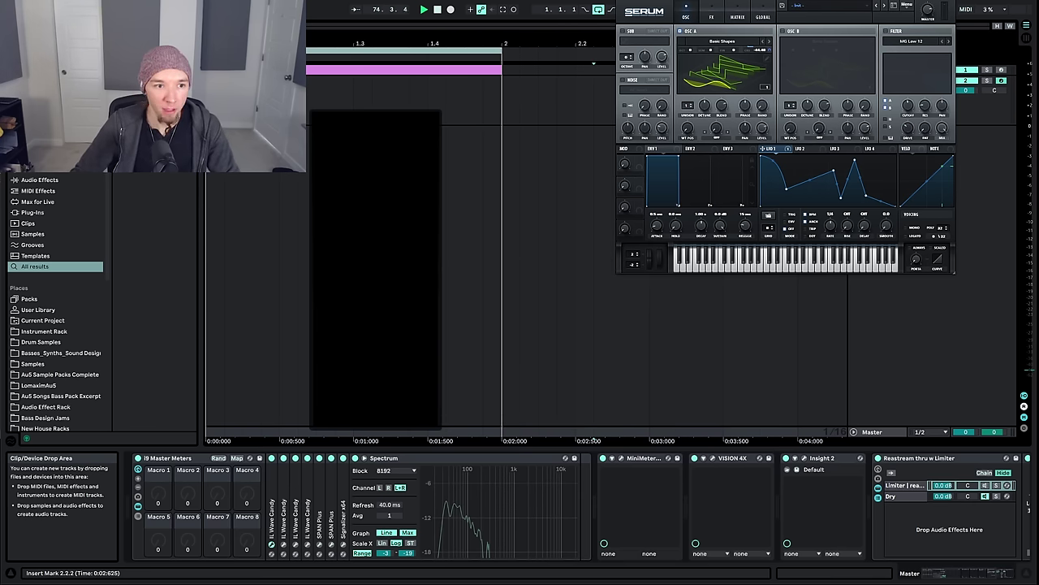
pyautogui.moveTo(385, 248); pyautogui.dragTo(81, 378)
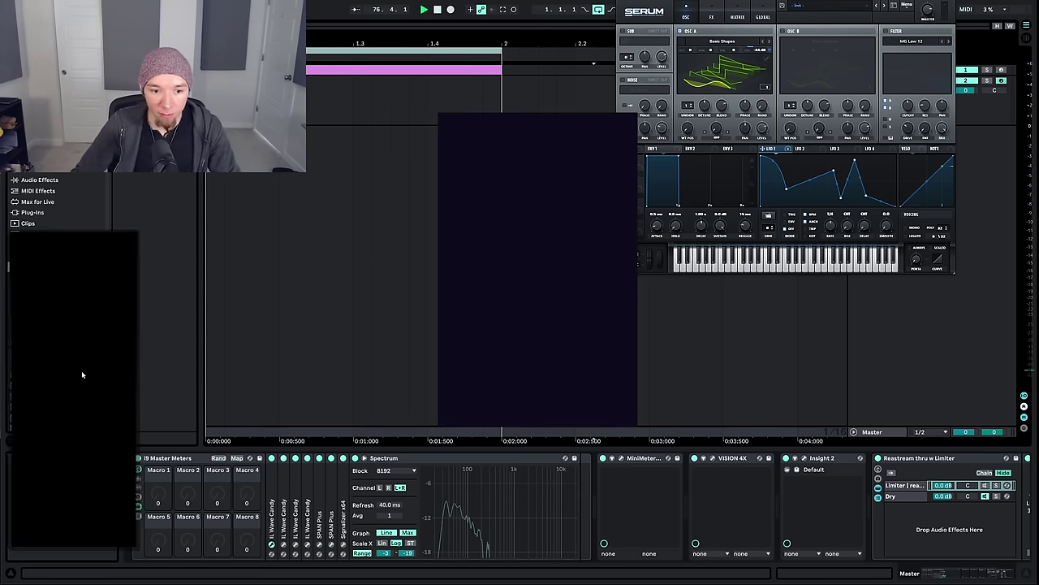
pyautogui.moveTo(512, 268)
pyautogui.moveTo(511, 269); pyautogui.dragTo(309, 269)
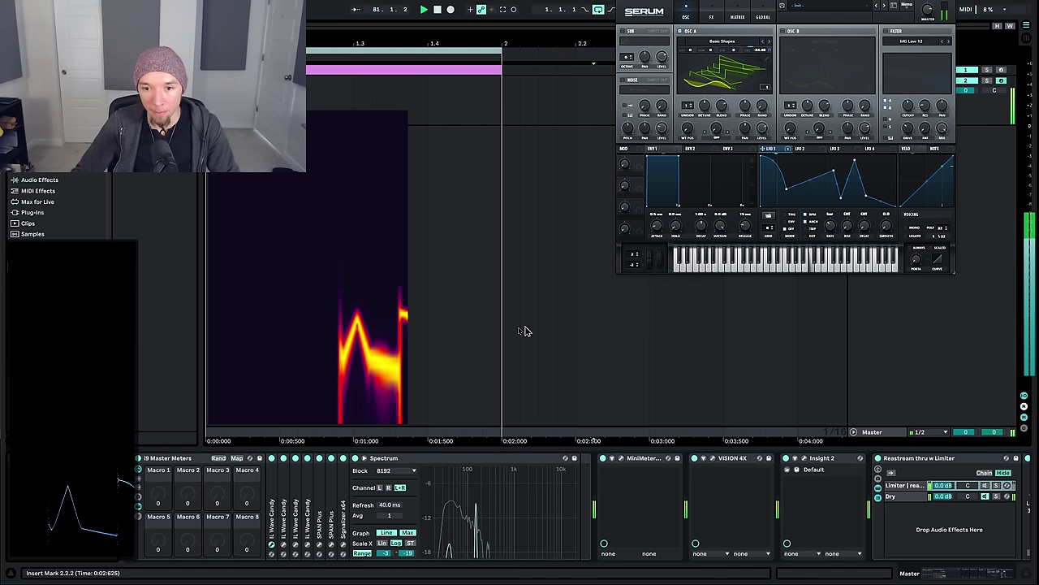
# Set the MiniMeters spectrogram's mode to Sharp, examine the LFO pitch sweep on the Serum track, and review the spectrogram settings
pyautogui.click(388, 411)
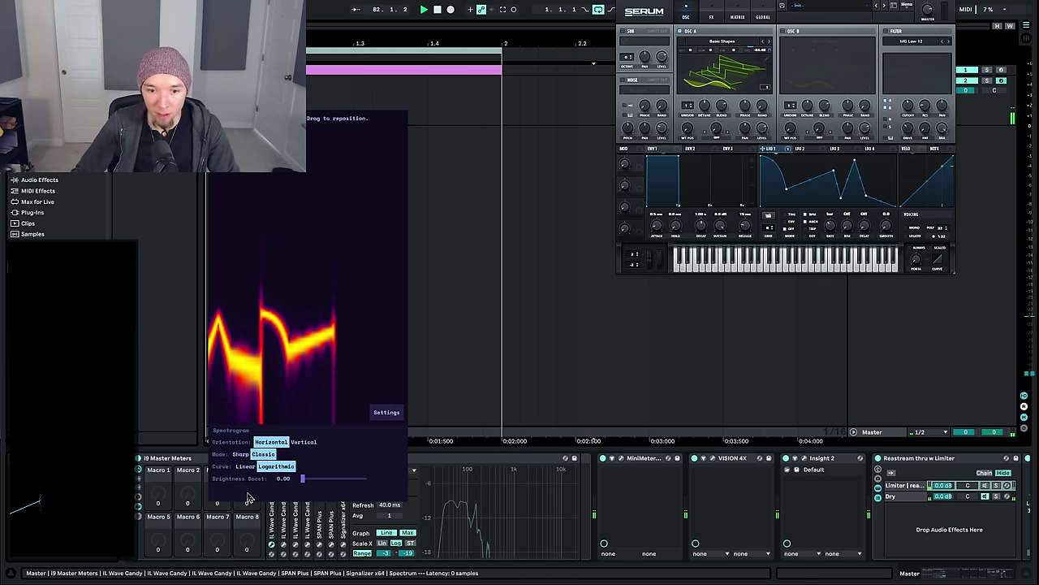
pyautogui.click(375, 412)
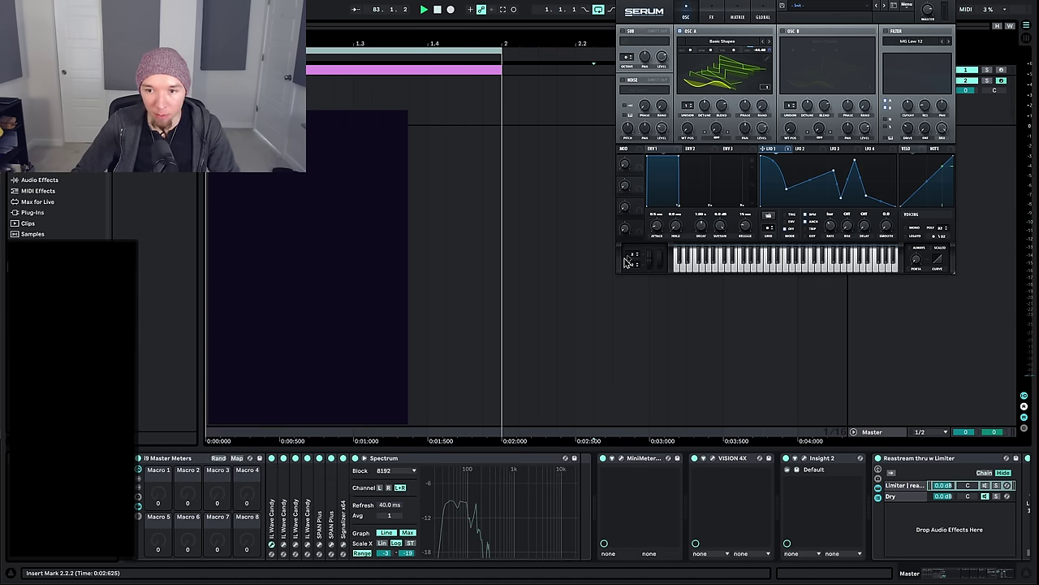
pyautogui.click(619, 360)
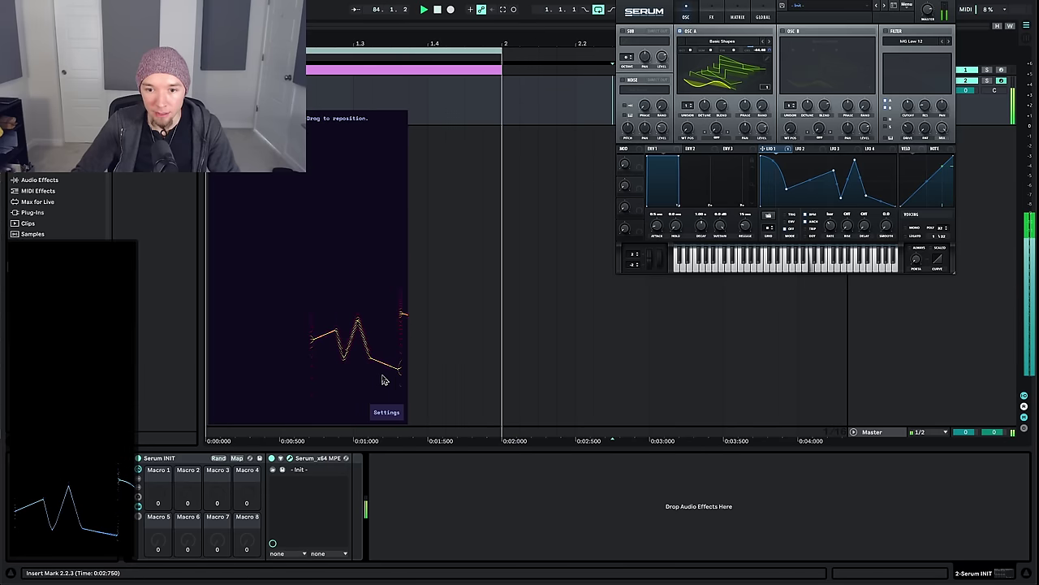
pyautogui.moveTo(396, 345)
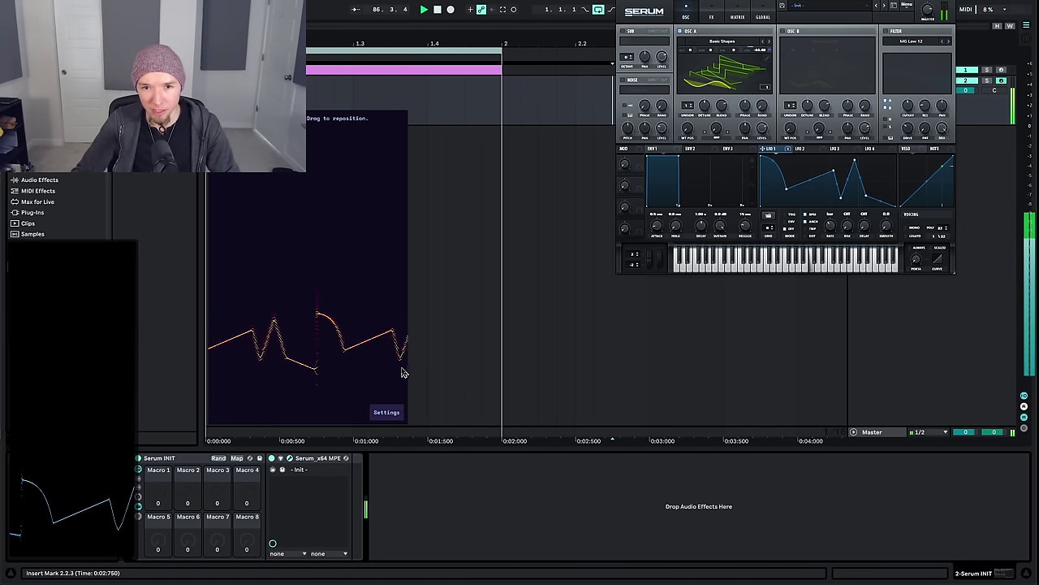
pyautogui.click(386, 413)
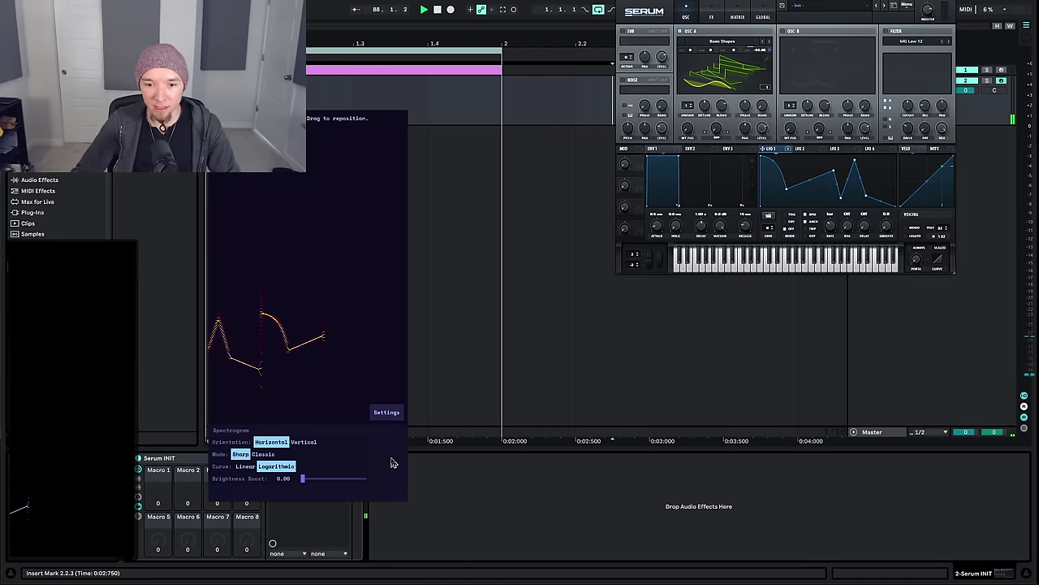
pyautogui.click(388, 416)
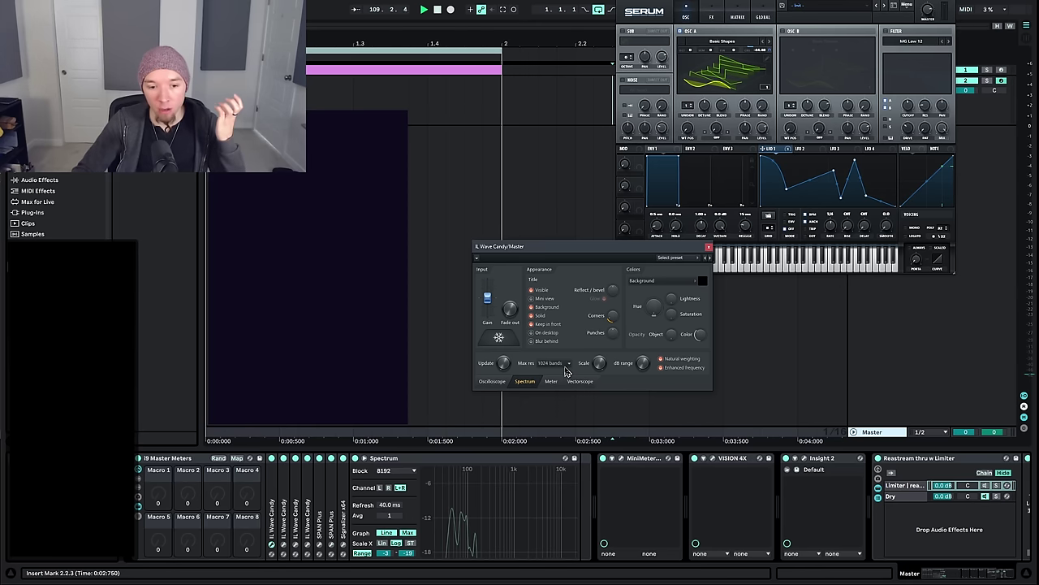
# Close the Wave Candy controls and select the clip on the Kick Snare track
pyautogui.click(709, 248)
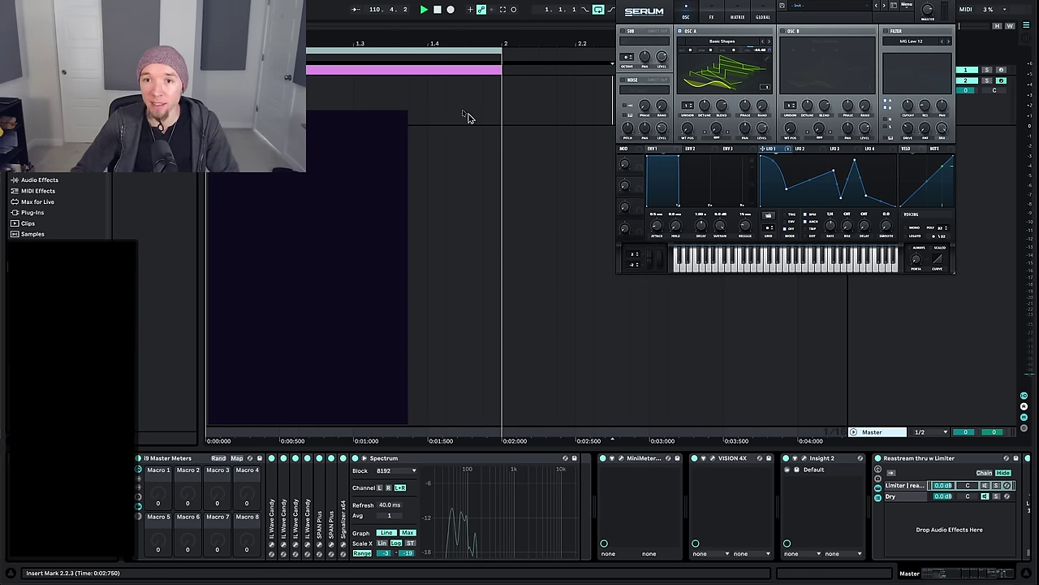
pyautogui.click(319, 70)
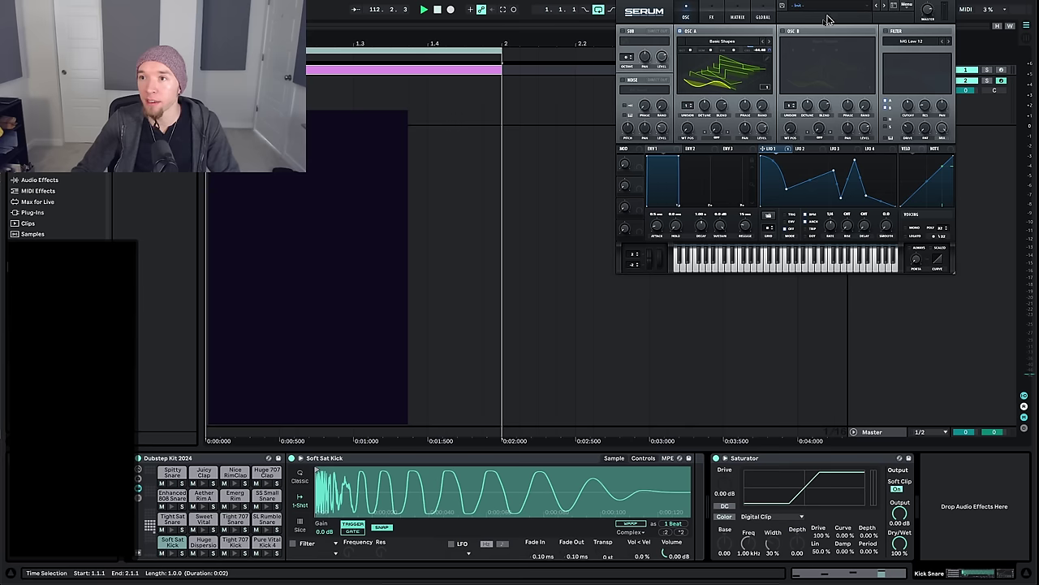
# Play the Kick Snare clip to compare its kick sweeps in the MiniMeters and Wave Candy spectrograms, and return to the Serum track
pyautogui.press('space')
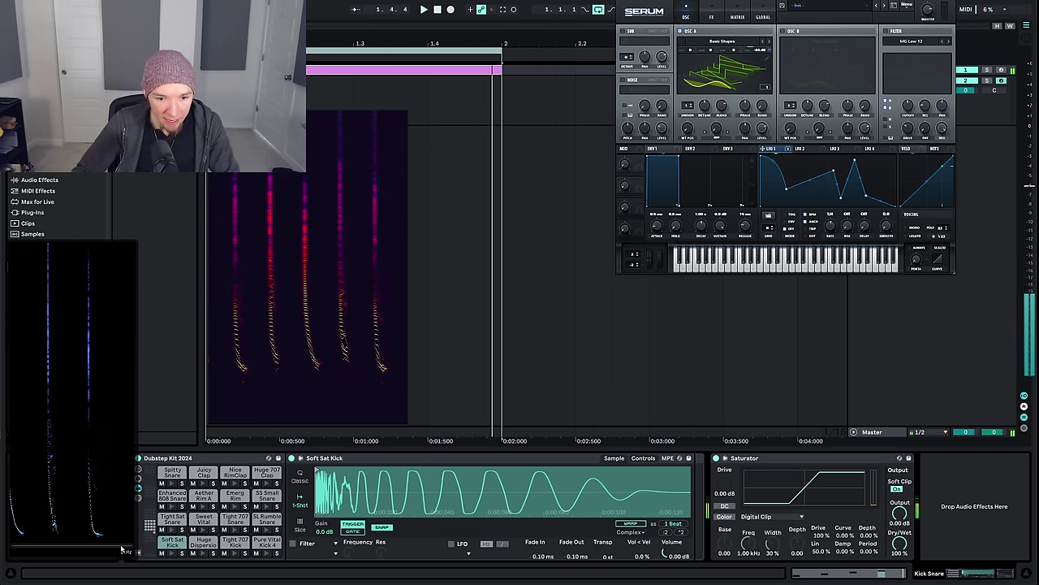
pyautogui.click(280, 97)
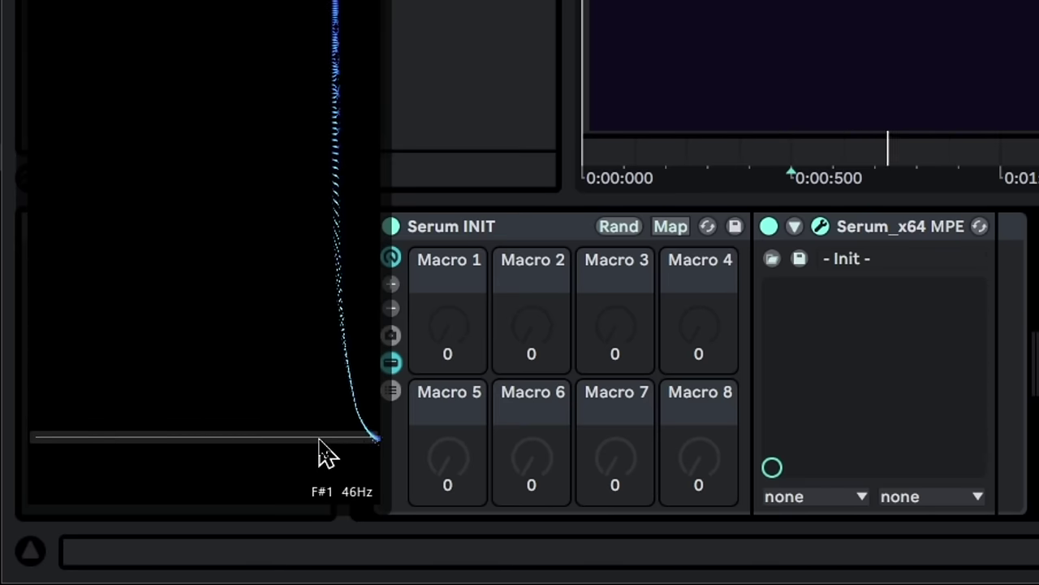
# Open the Insight 2 and VISION 4X windows from the Master track's device chain and continue the VISION 4X trial
pyautogui.click(804, 458)
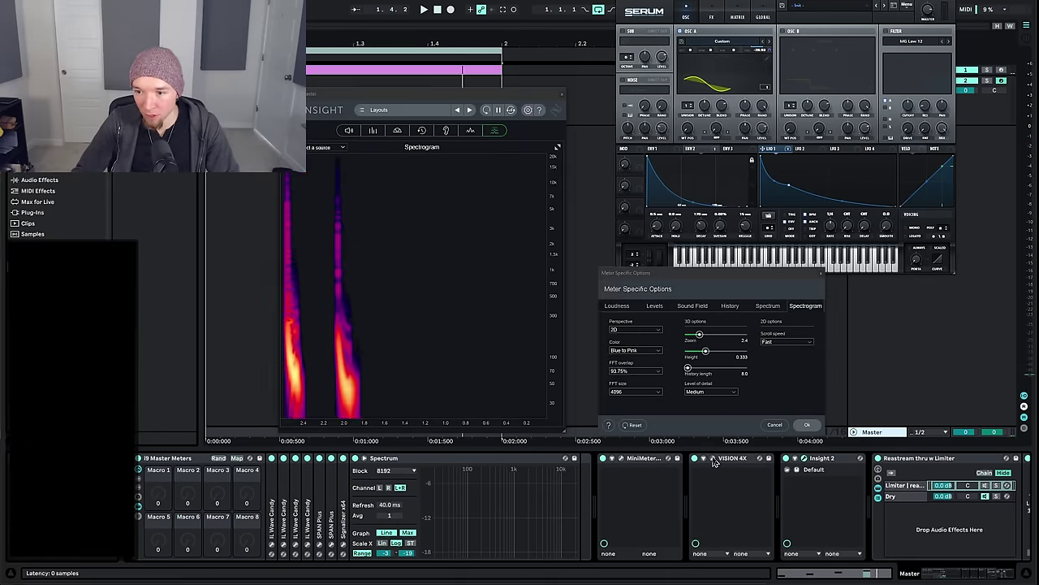
pyautogui.click(713, 459)
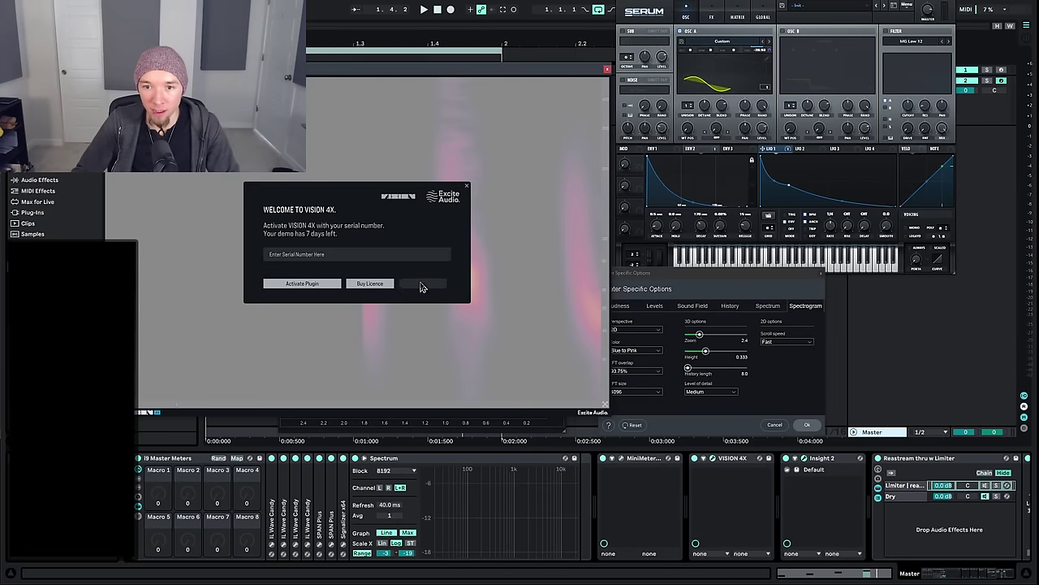
pyautogui.click(421, 285)
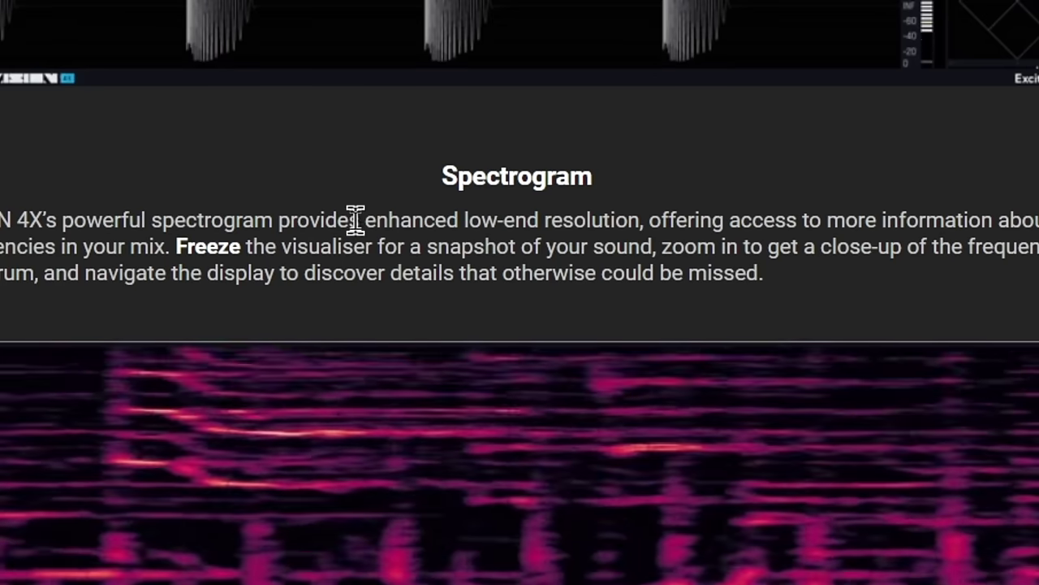
# Highlight "enhanced low-end resolution" in the Spectrogram description on the VISION 4X web page
pyautogui.moveTo(370, 220); pyautogui.dragTo(630, 226)
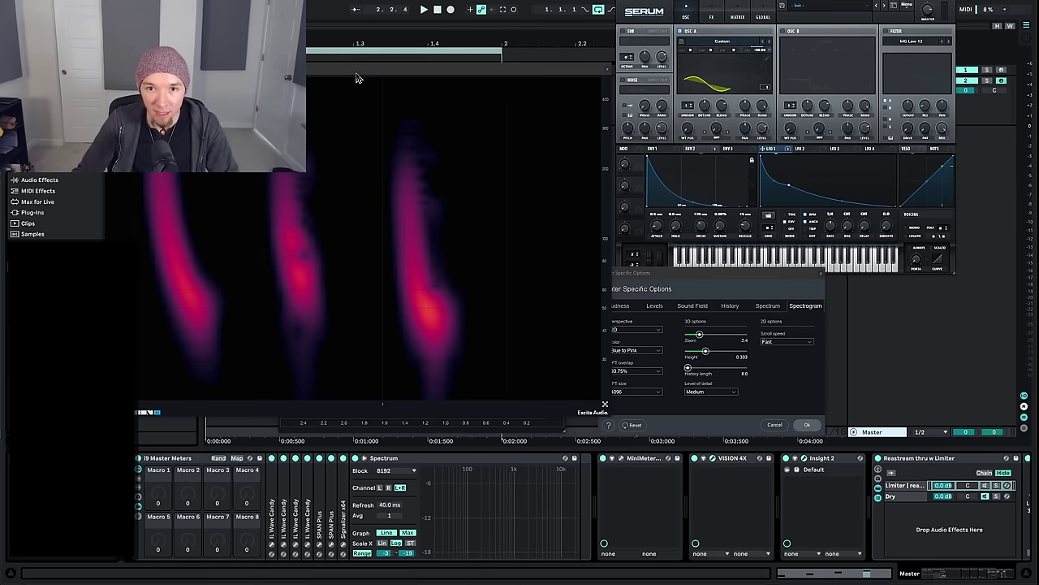
# Lower the VISION 4X window slightly, reset the Kick Snare track's Saturator output to 0.00 dB, and play the kick pattern
pyautogui.moveTo(356, 74); pyautogui.dragTo(361, 111)
pyautogui.click(366, 85)
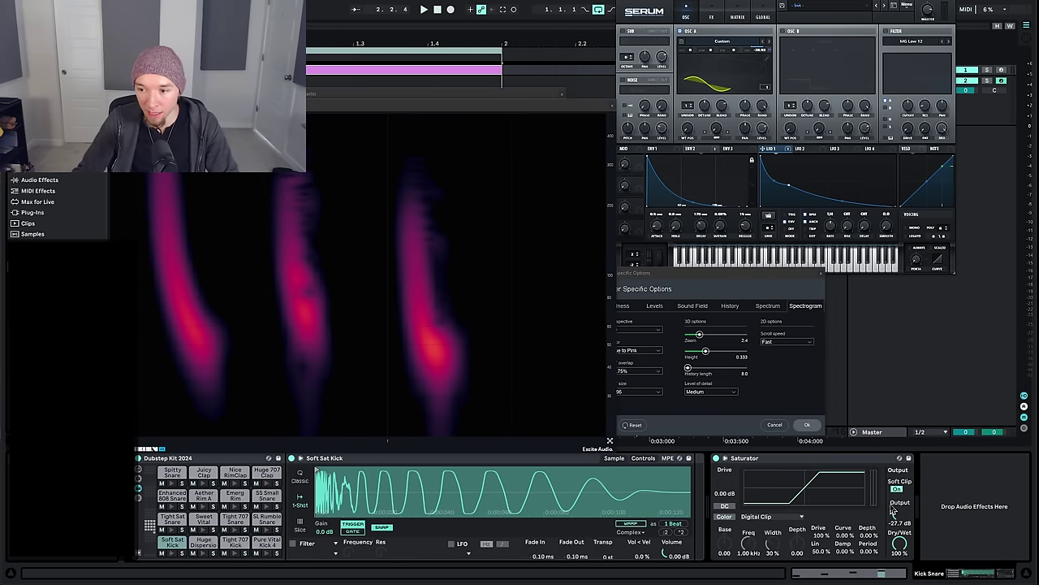
pyautogui.doubleClick(897, 514)
pyautogui.press('space')
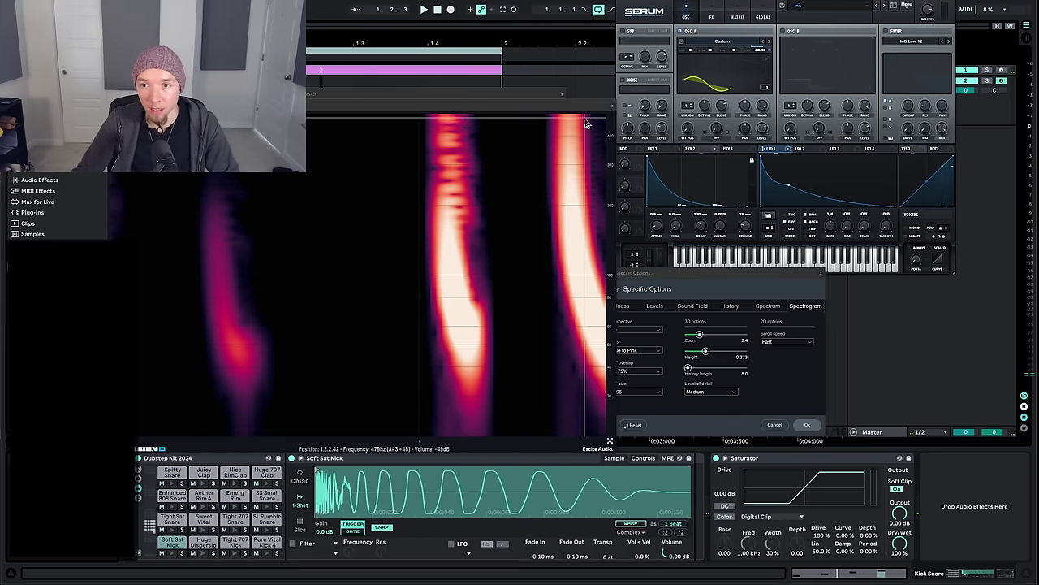
# Close the VISION 4X and Insight 2 windows and place the insert marker at 1.4.1 on the Serum track
pyautogui.moveTo(579, 106); pyautogui.dragTo(592, 101)
pyautogui.click(623, 102)
pyautogui.click(540, 97)
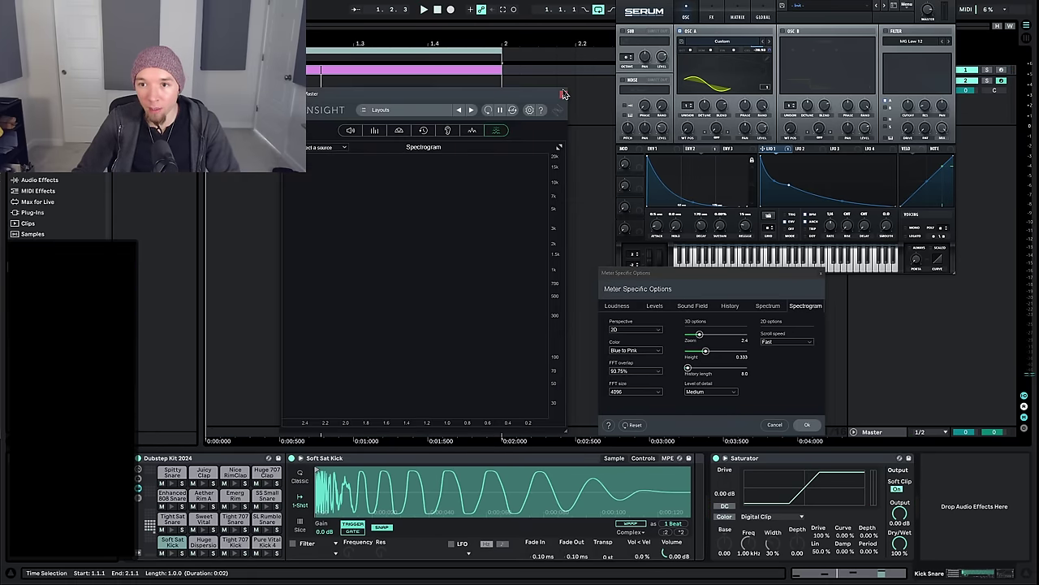
pyautogui.click(565, 94)
pyautogui.click(436, 309)
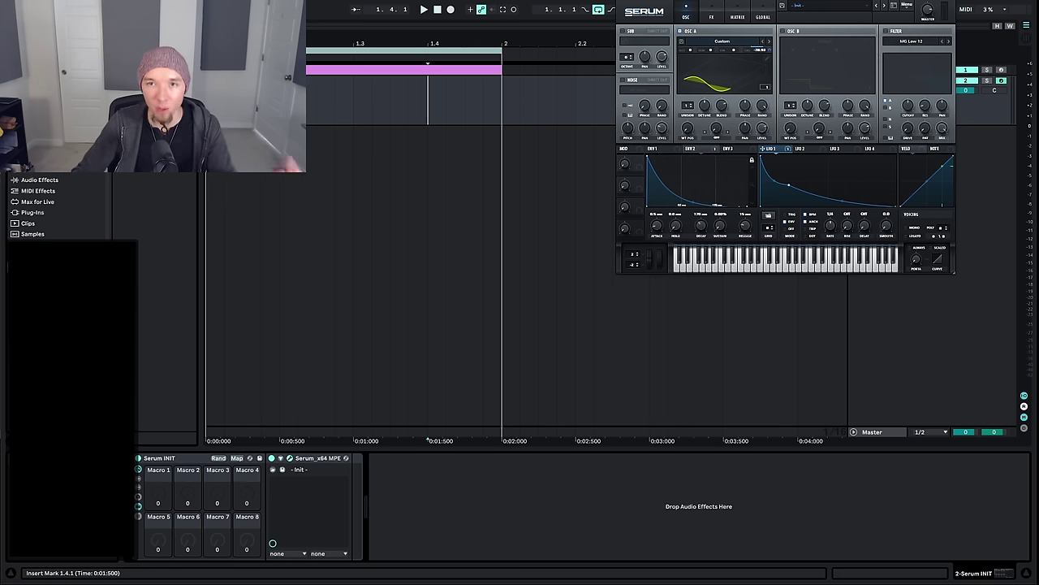
# Bring the web browser over the arrangement and look through its open pages on spectrogram reassignment
pyautogui.moveTo(406, 0); pyautogui.dragTo(649, 59)
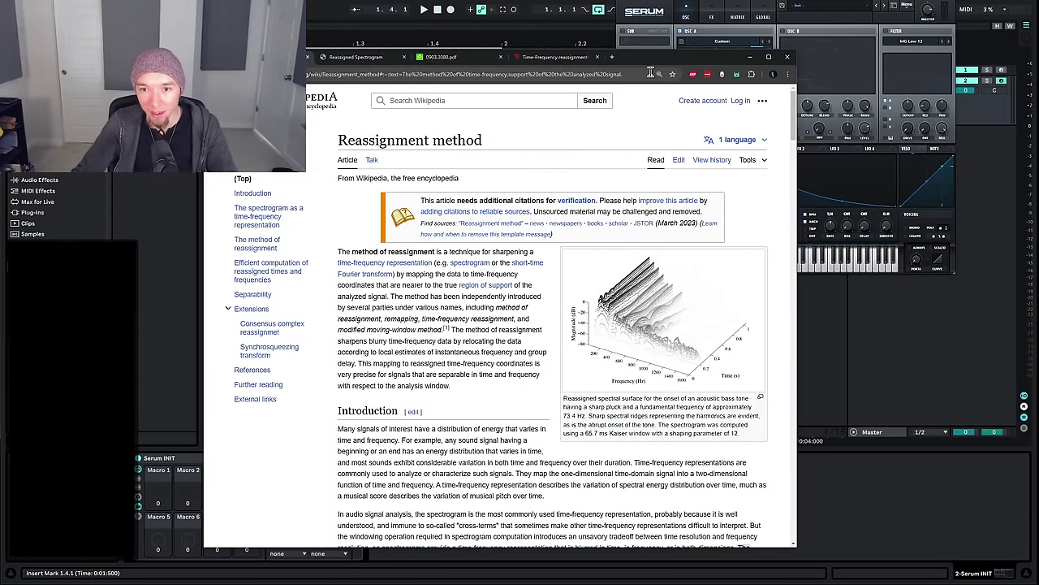
pyautogui.click(357, 57)
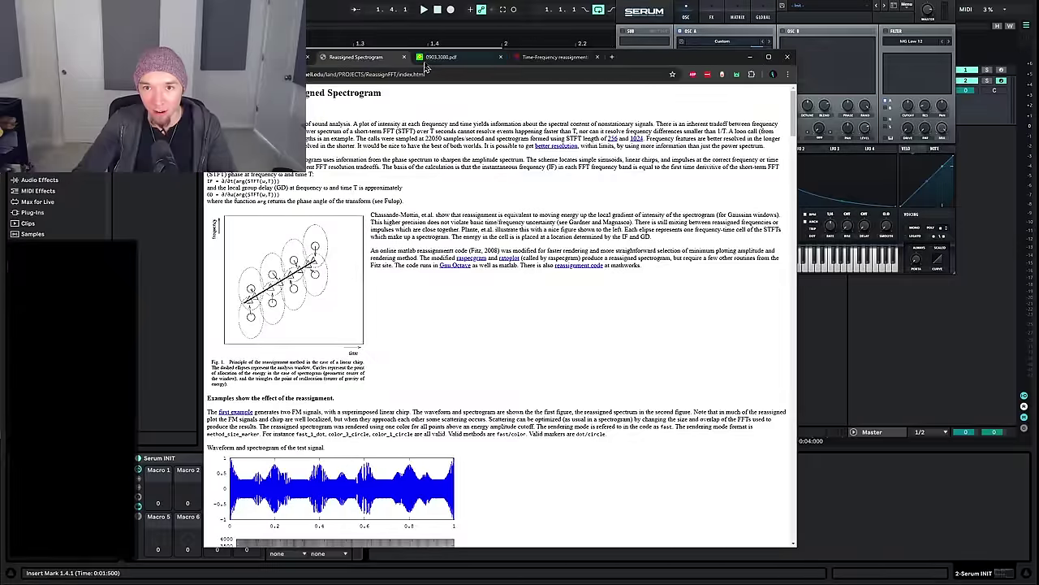
pyautogui.click(447, 57)
pyautogui.click(544, 59)
pyautogui.click(455, 58)
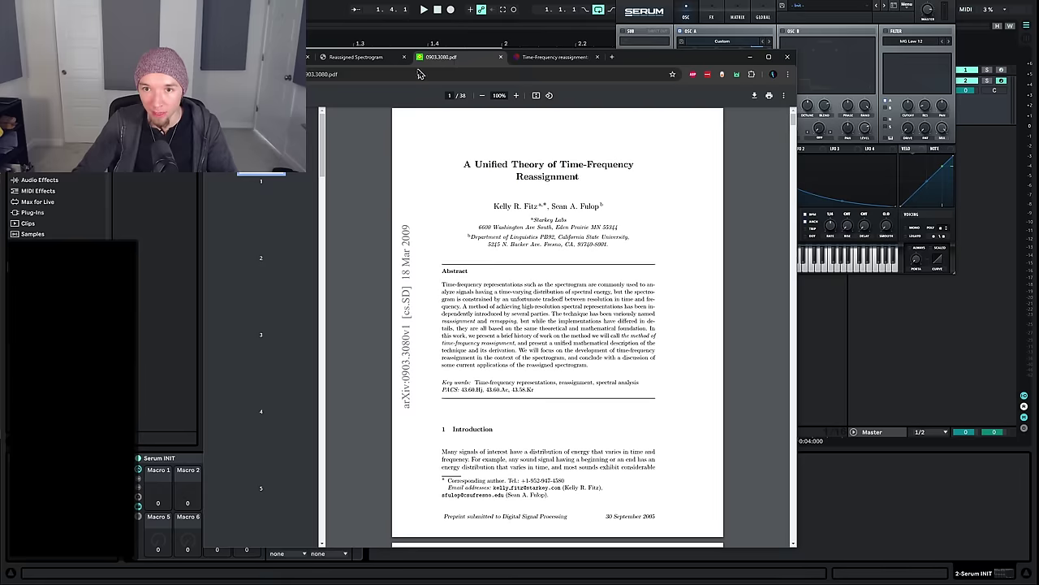
pyautogui.click(364, 57)
pyautogui.click(268, 57)
pyautogui.click(357, 57)
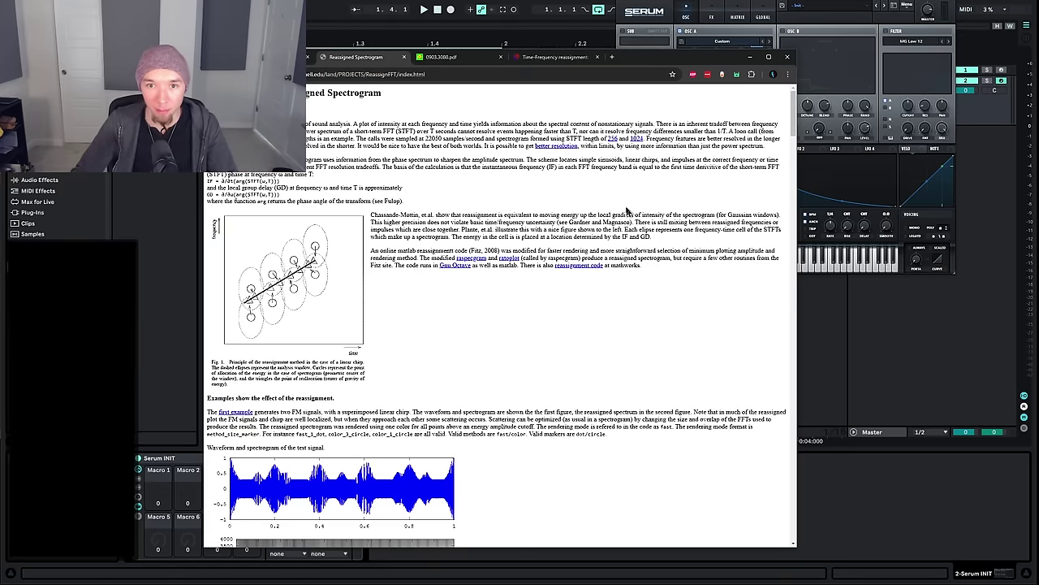
# Examine Wikipedia's Reassignment method article from its introduction to the reassigned spectrogram figures in the Separability section
pyautogui.hotkey('ctrl', 'shift', 'Tab')
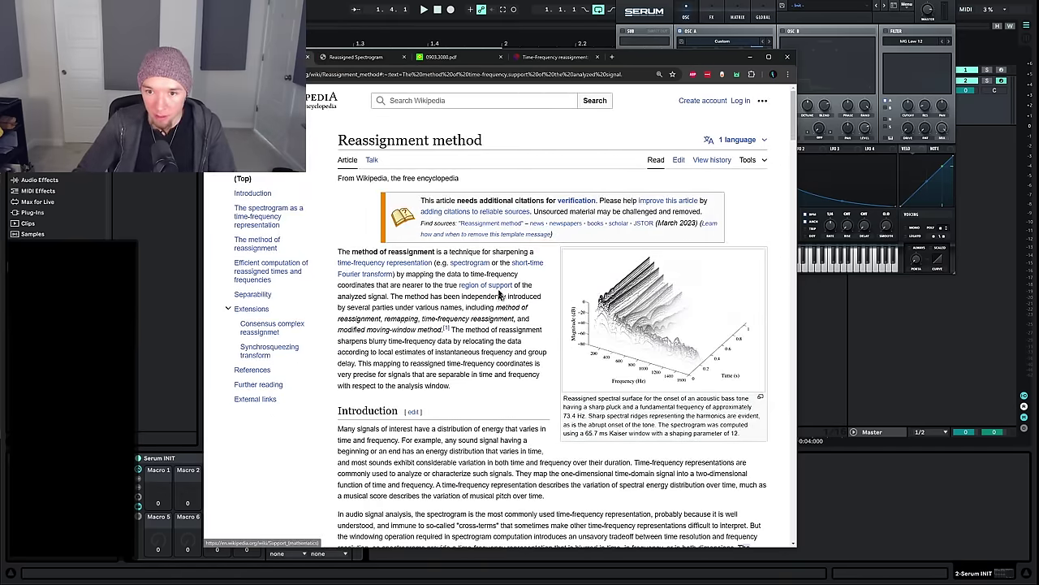
pyautogui.scroll(-2, 617, 284)
pyautogui.scroll(4, 745, 460)
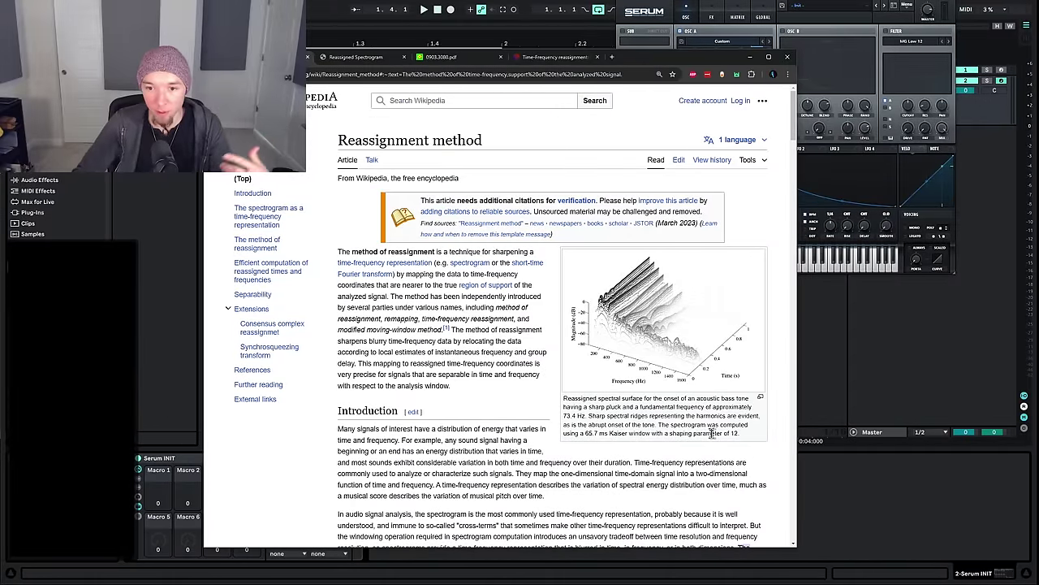
pyautogui.scroll(-15, 707, 423)
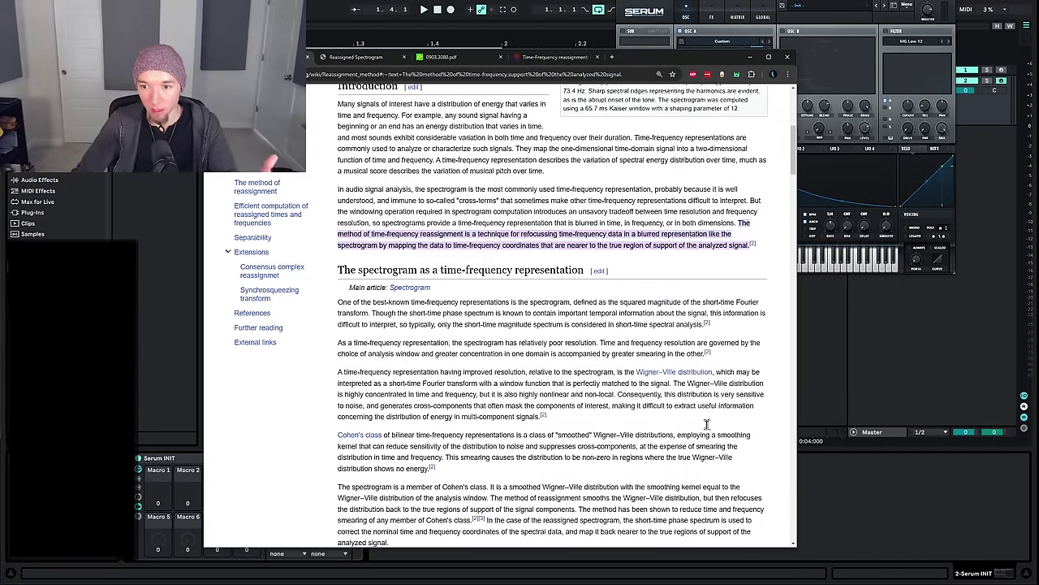
pyautogui.scroll(-15, 704, 430)
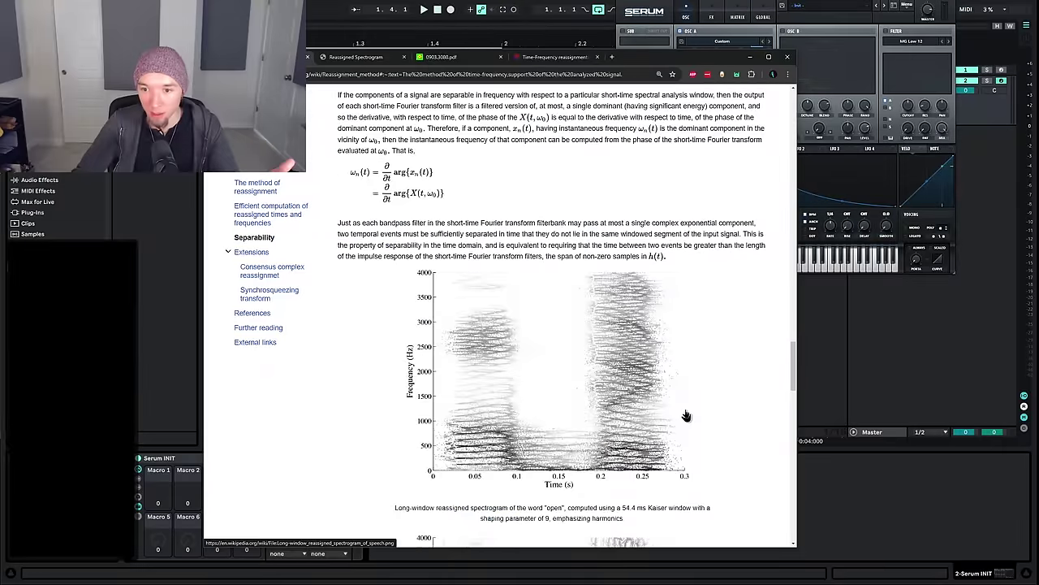
# Skim the Reassigned Spectrogram page and the equations and text of the 0903.3080.pdf paper
pyautogui.hotkey('ctrl', 'Tab')
pyautogui.scroll(-4, 645, 406)
pyautogui.hotkey('ctrl', 'Tab')
pyautogui.scroll(-12, 720, 387)
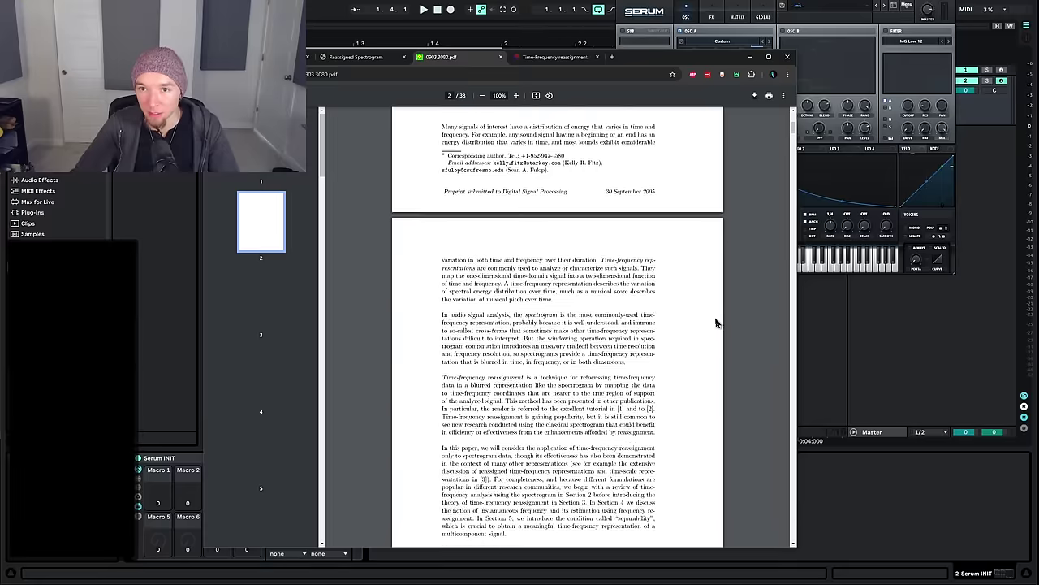
pyautogui.scroll(-4, 700, 346)
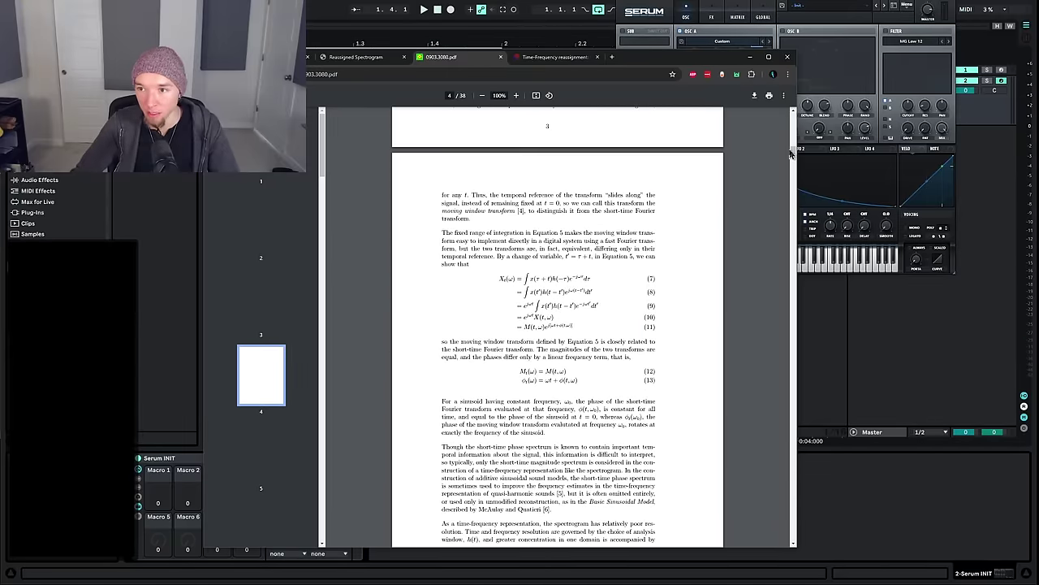
pyautogui.moveTo(792, 154); pyautogui.dragTo(715, 86)
# Skim the Time-Frequency reassignment page and minimize the browser to return to the Live set
pyautogui.click(570, 63)
pyautogui.scroll(-20, 773, 221)
pyautogui.moveTo(793, 209); pyautogui.dragTo(748, 65)
pyautogui.click(750, 57)
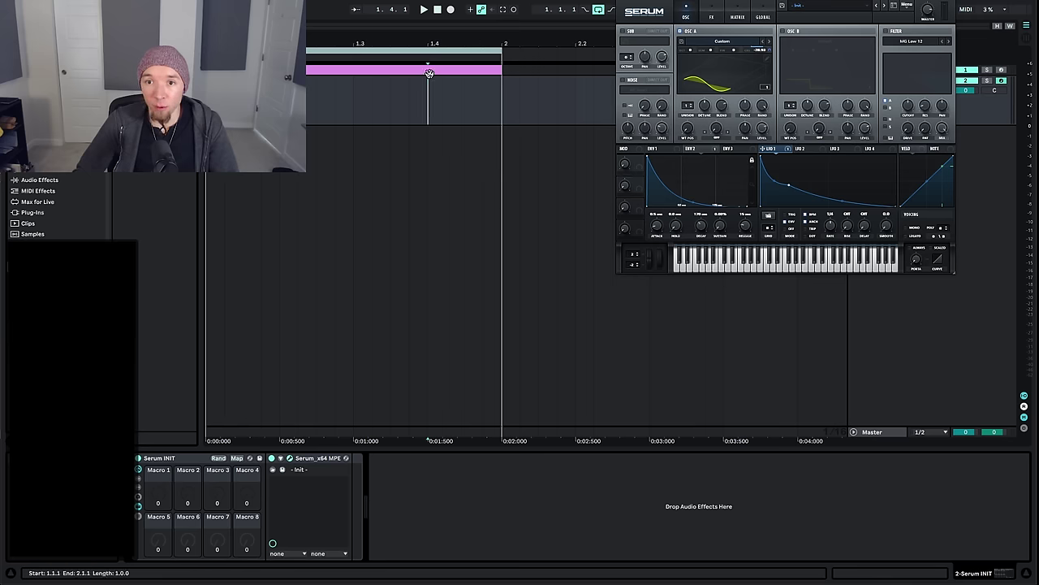
# Reopen VISION 4X from the Master track, reveal all four of its displays, and move its window clear of the webcam area
pyautogui.click(428, 73)
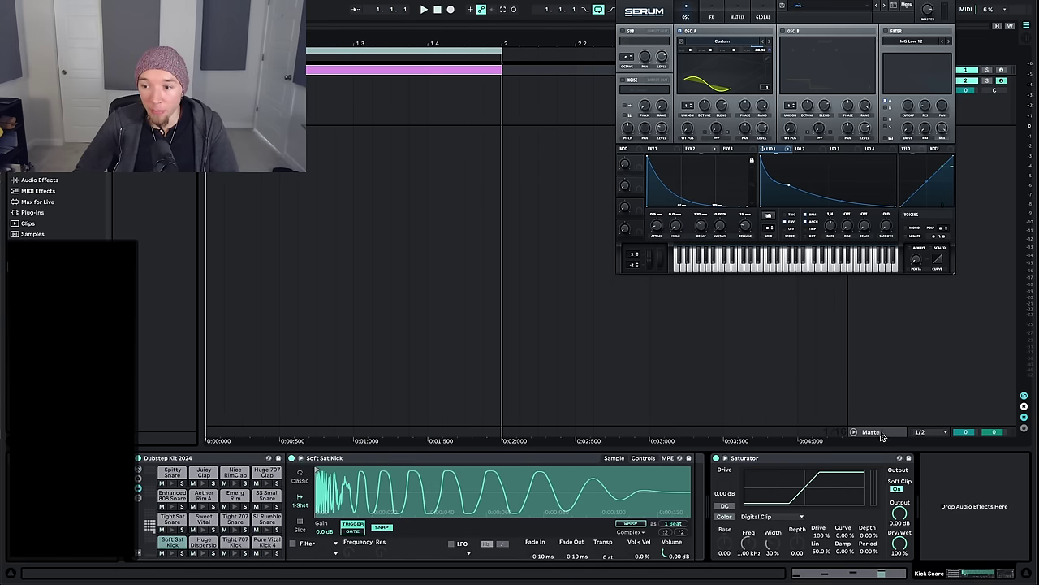
pyautogui.click(875, 437)
pyautogui.click(712, 458)
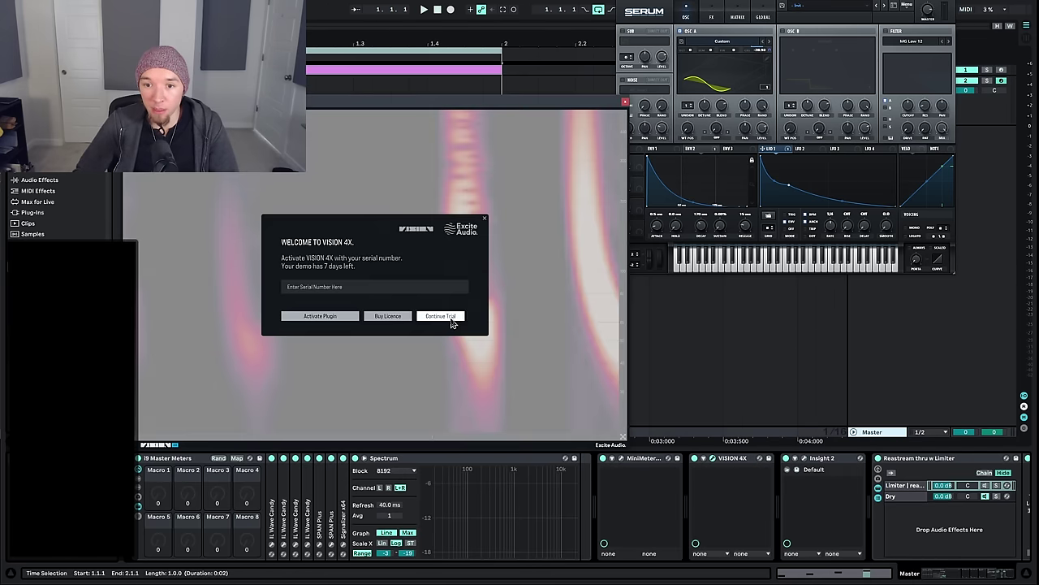
pyautogui.moveTo(619, 433); pyautogui.dragTo(396, 241)
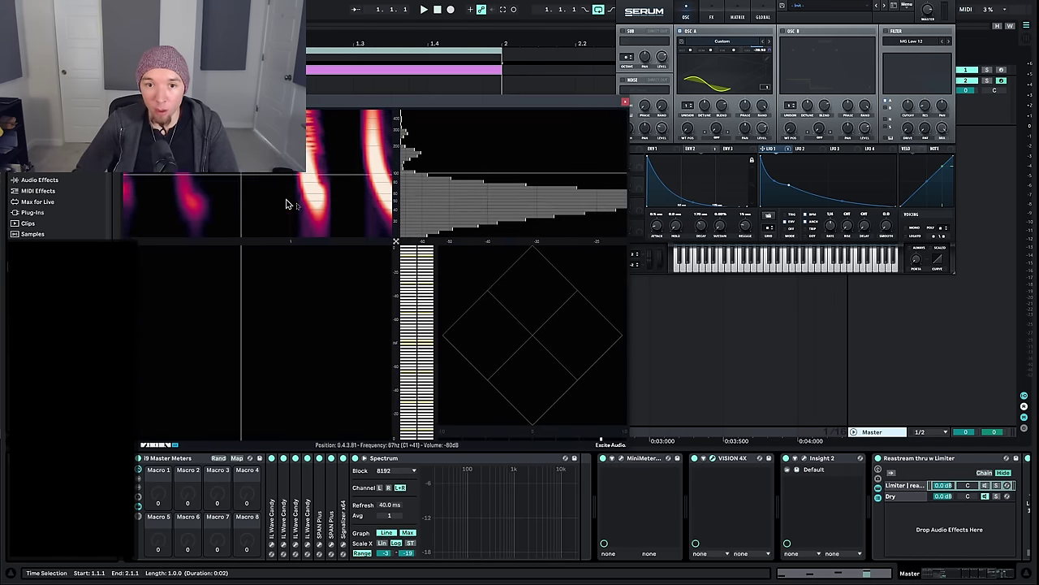
pyautogui.moveTo(321, 106); pyautogui.dragTo(432, 85)
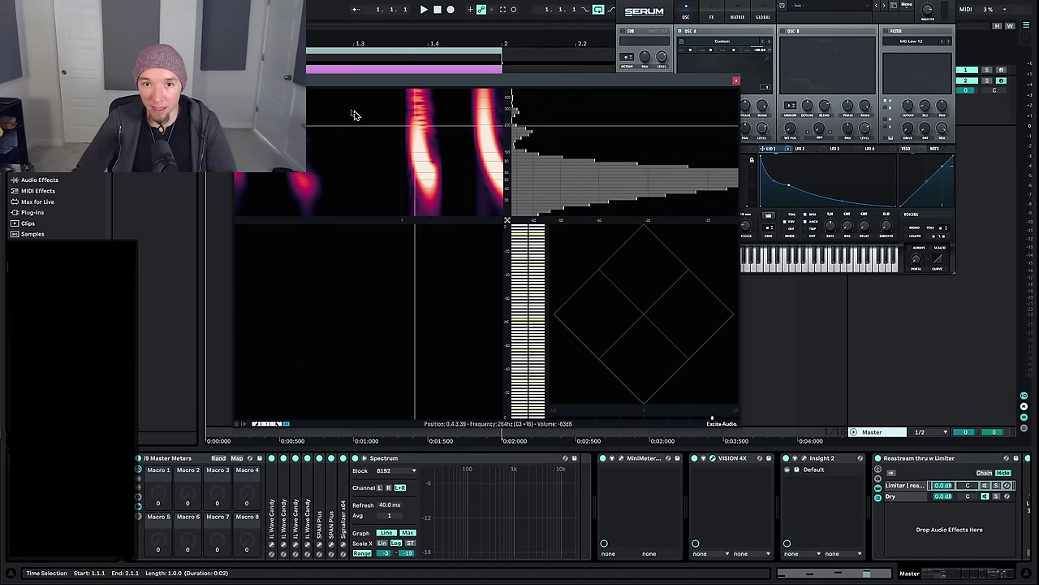
# Play the Kick Snare clip through VISION 4X, enlarge its window to examine the four displays, and close it
pyautogui.click(325, 51)
pyautogui.press('space')
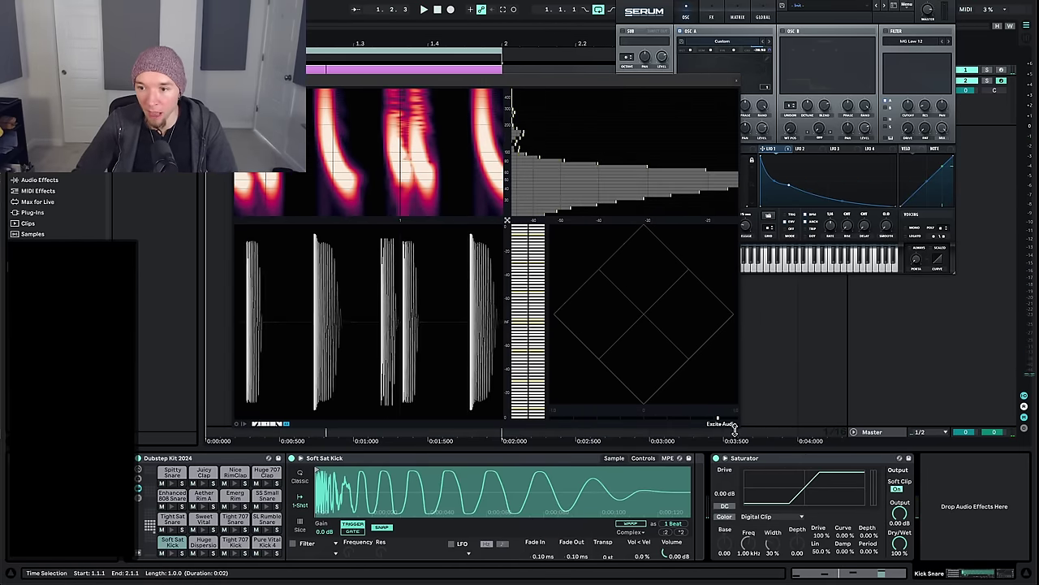
pyautogui.moveTo(739, 429); pyautogui.dragTo(846, 443)
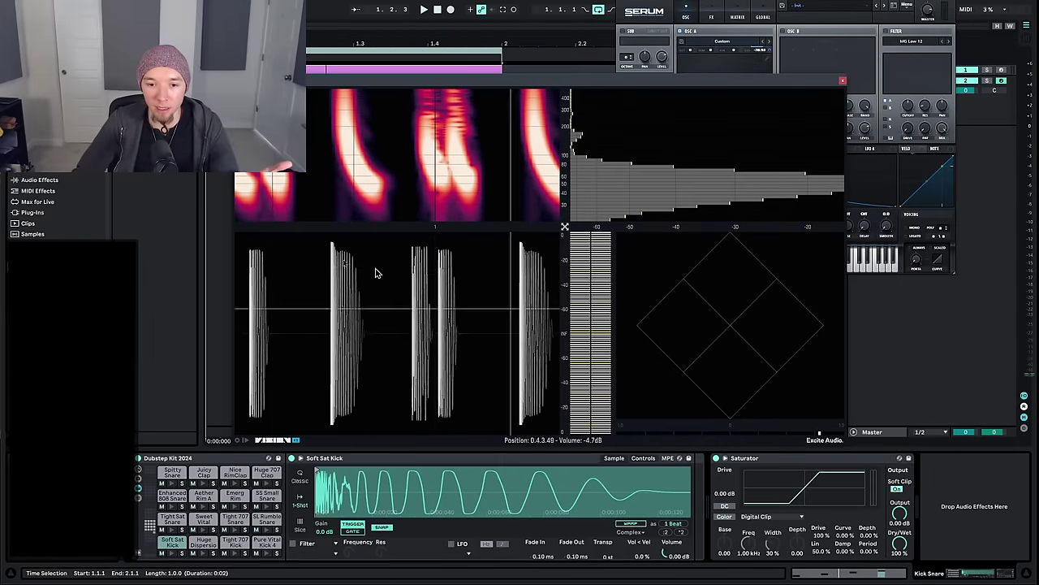
pyautogui.click(843, 83)
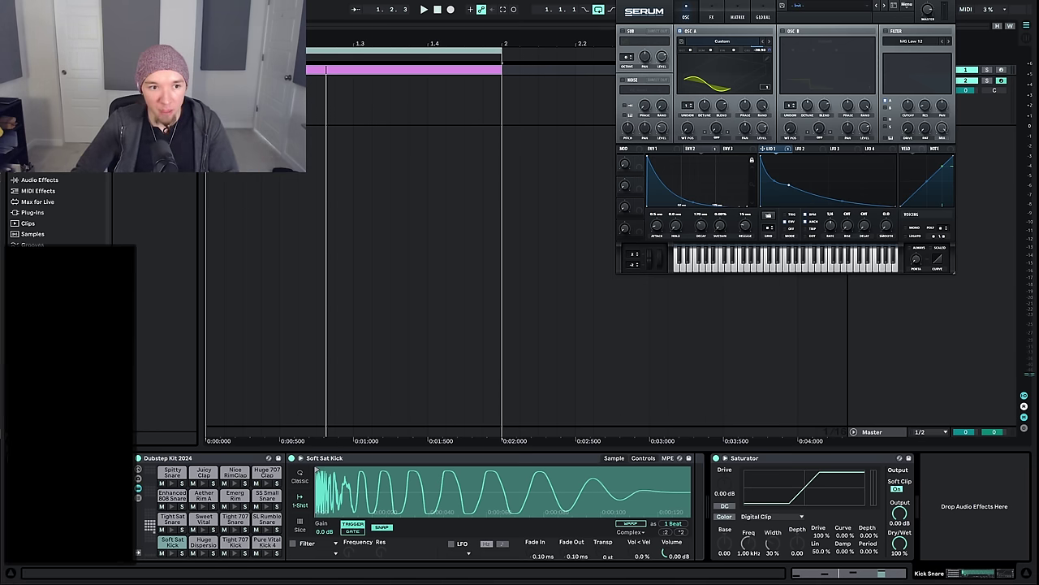
# Place the MiniMeters spectrogram over the arrangement and shrink the Wave Candy spectrogram to a small strip beside the device chain
pyautogui.moveTo(2, 313); pyautogui.dragTo(365, 249)
pyautogui.moveTo(371, 297)
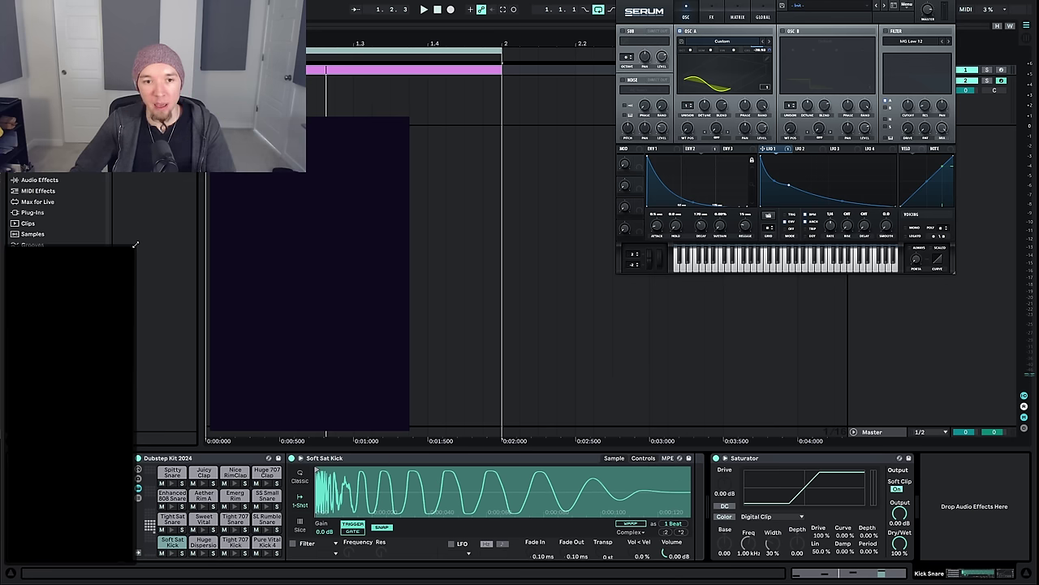
pyautogui.moveTo(134, 244); pyautogui.dragTo(118, 449)
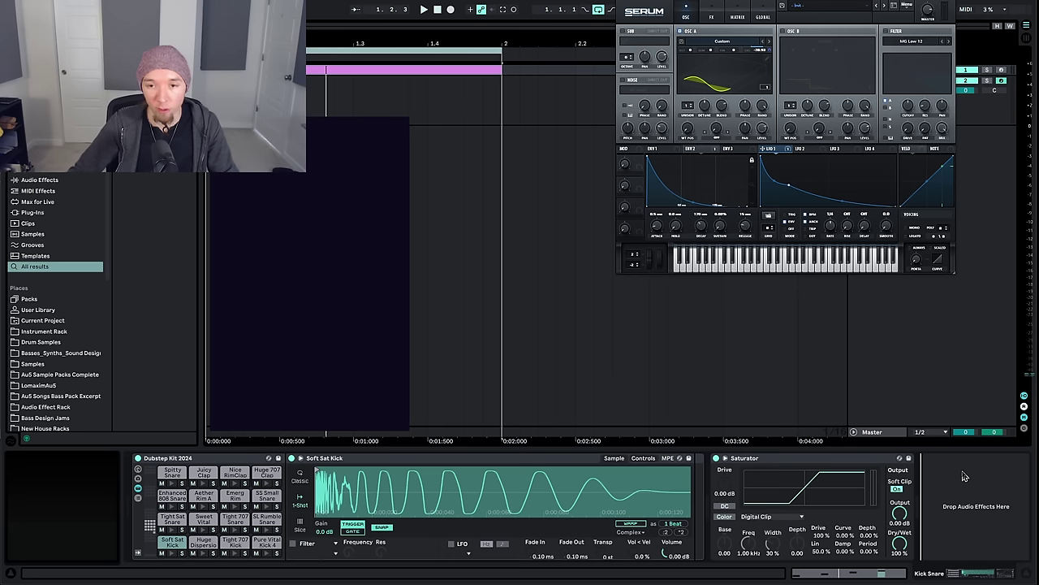
# Play the kick pattern briefly and resize the MiniMeters spectrogram from its corner
pyautogui.press('space')
pyautogui.press('space')
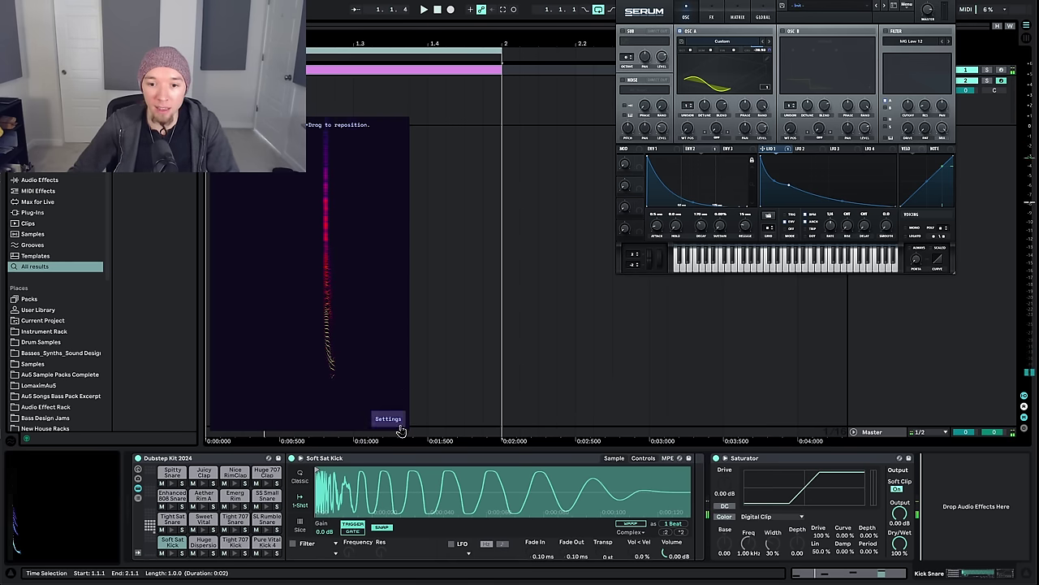
pyautogui.moveTo(406, 429); pyautogui.dragTo(459, 386)
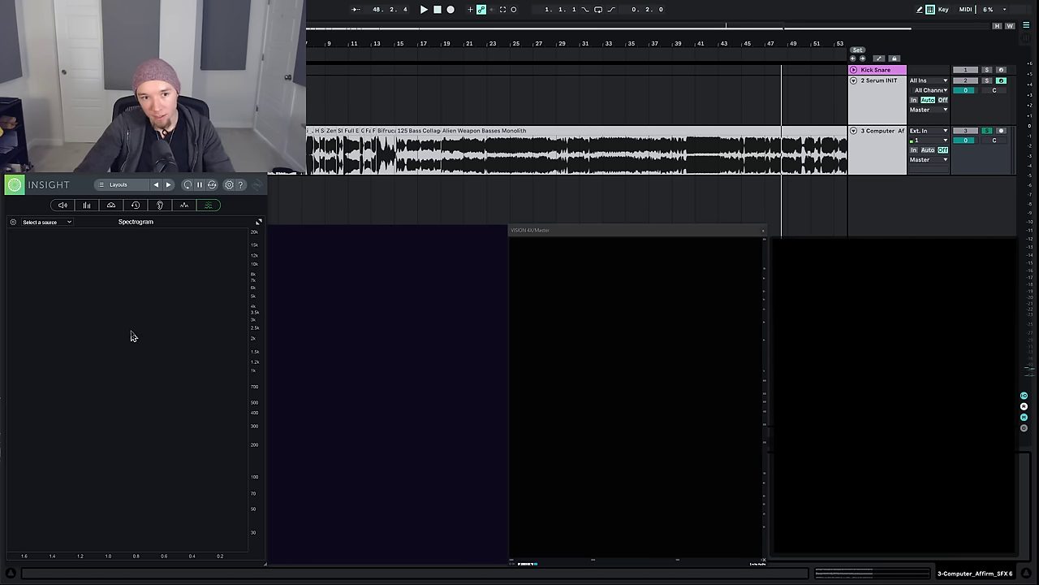
# Play the audio clip on track 3 to compare Insight 2, MiniMeters, VISION 4X and Wave Candy side by side
pyautogui.press('space')
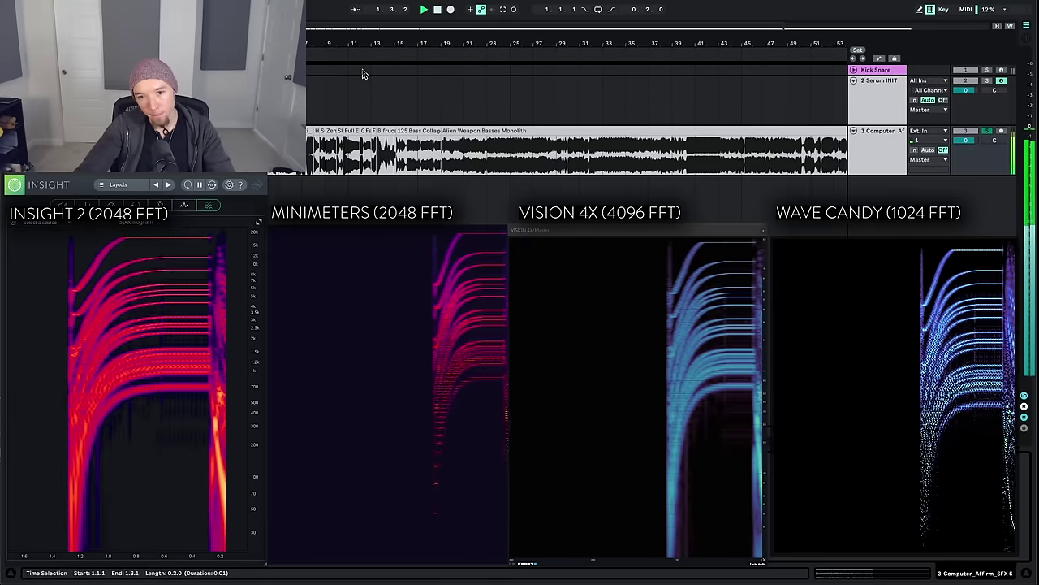